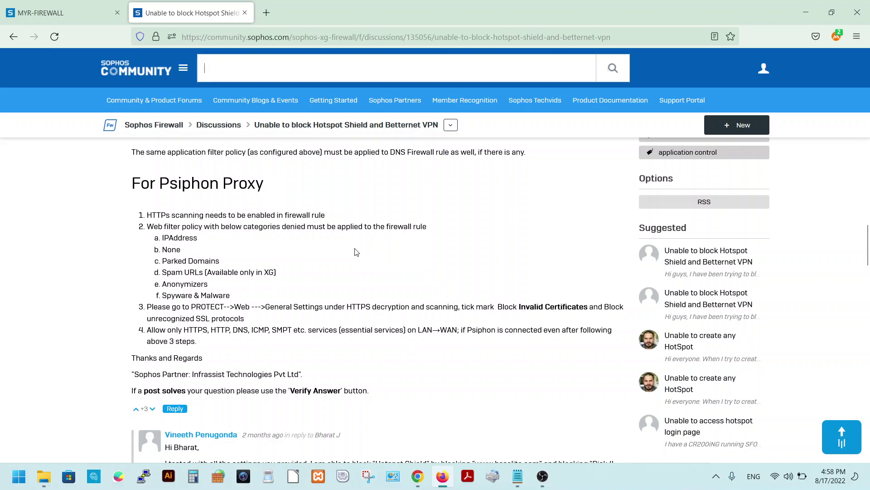
Examine the Sophos Community thread on blocking Hotspot Shield and Betternet VPN, including an enlarged view of its application filter screenshot.
scroll(357, 252, up, 20)
scroll(356, 249, up, 9)
scroll(357, 252, up, 2)
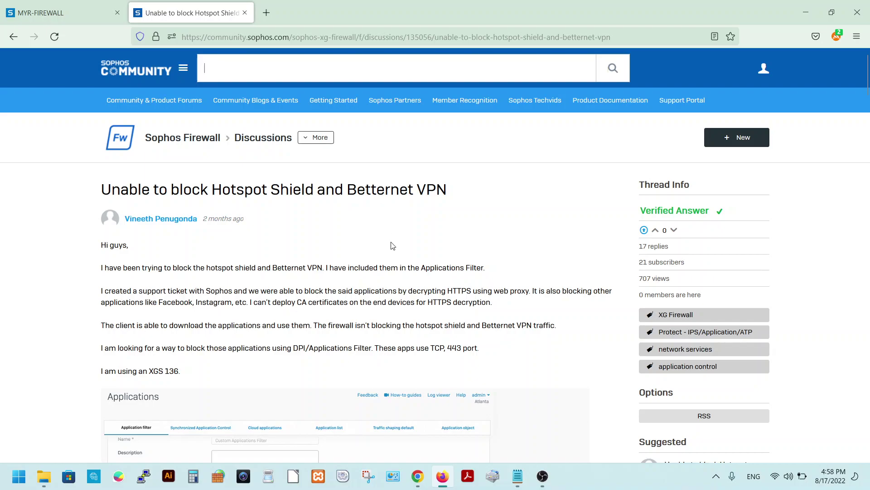
scroll(393, 245, down, 3)
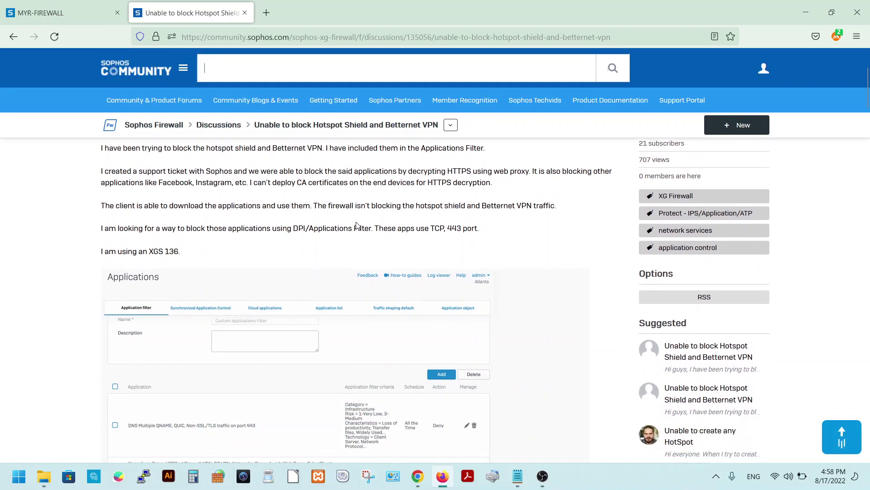
scroll(357, 225, up, 3)
scroll(378, 241, down, 5)
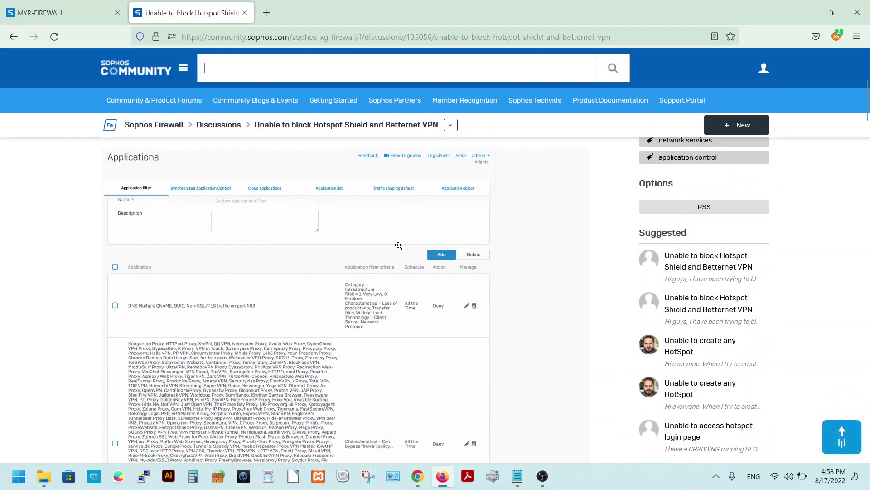
scroll(401, 247, up, 6)
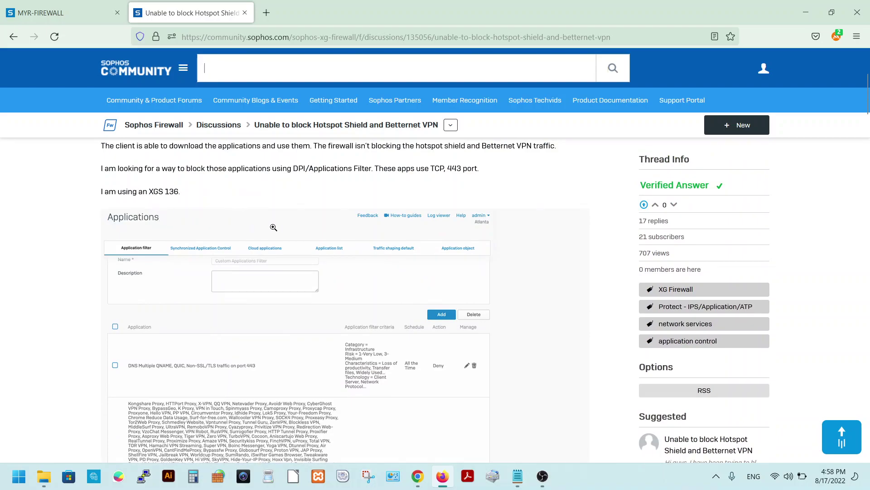
scroll(274, 227, down, 3)
scroll(273, 227, down, 2)
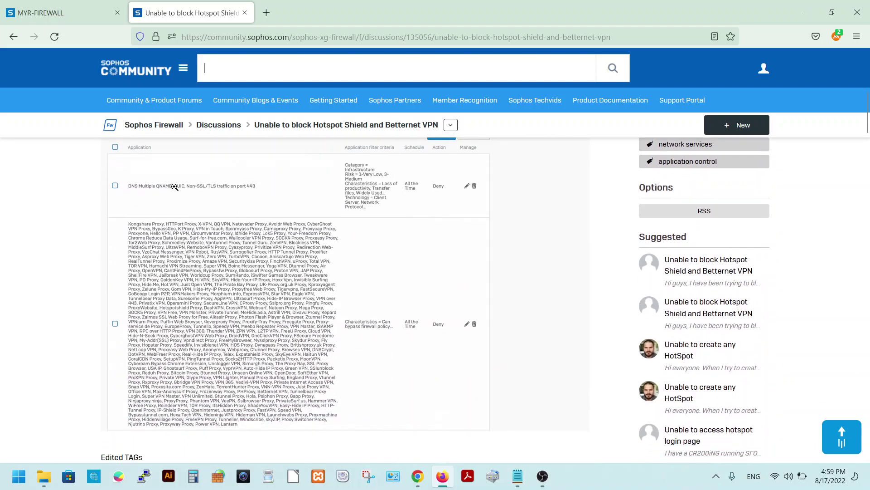
click(209, 193)
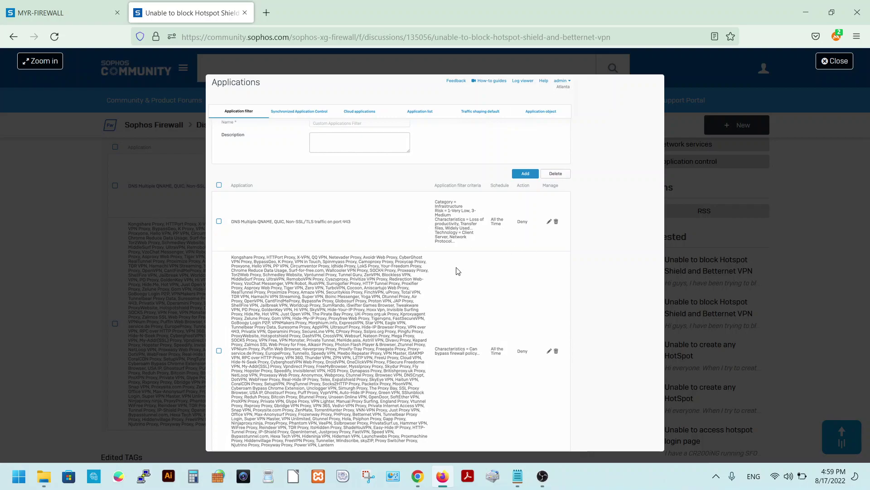
click(814, 248)
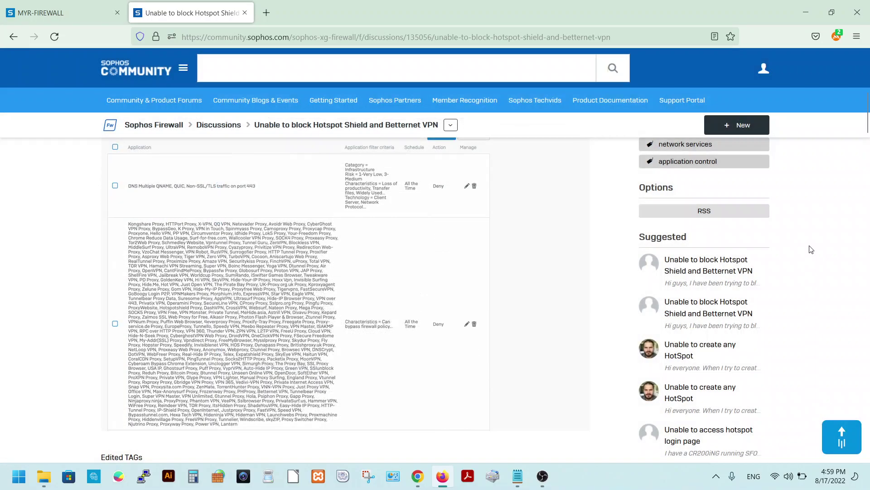
Switch to the MYR-FIREWALL console and view the control center and the list of application filter policies.
click(59, 13)
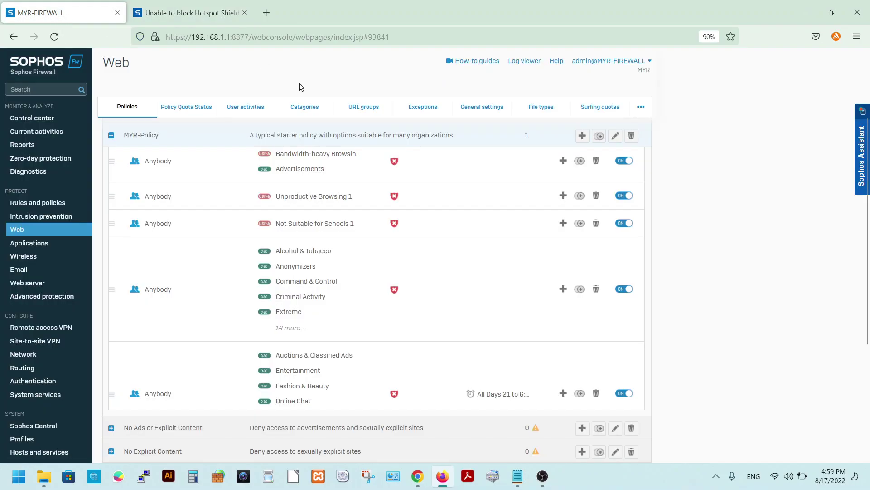
click(28, 73)
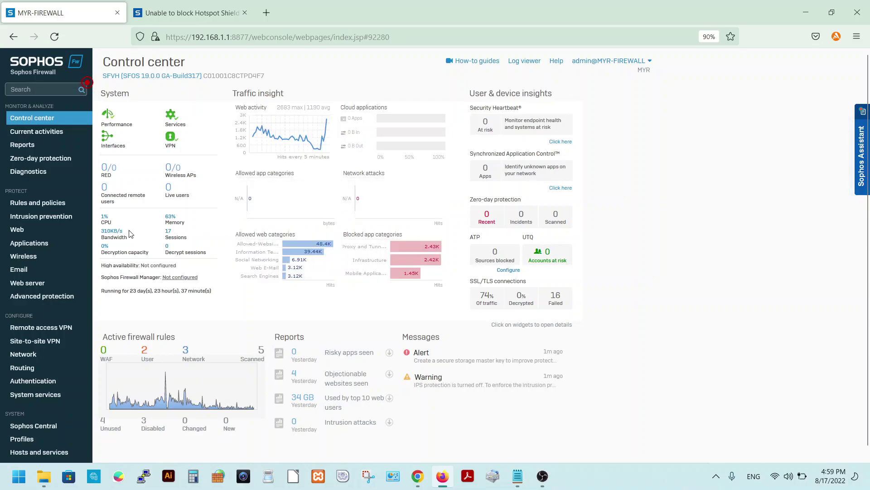
click(44, 244)
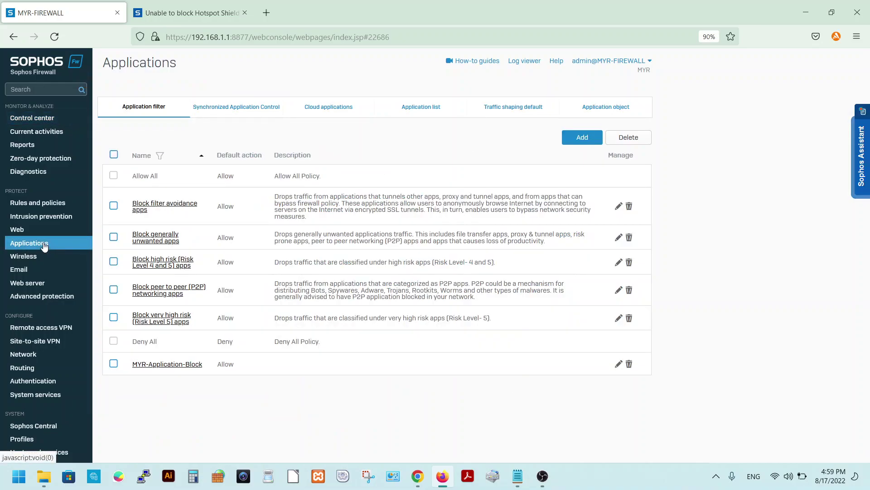
Open the #Default_Network_Policy firewall rule and examine its web filtering and application control settings.
click(42, 203)
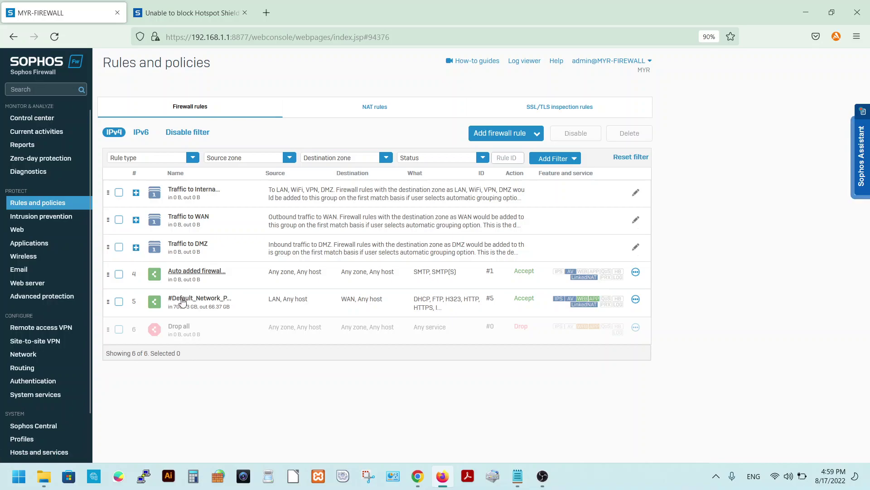
click(214, 301)
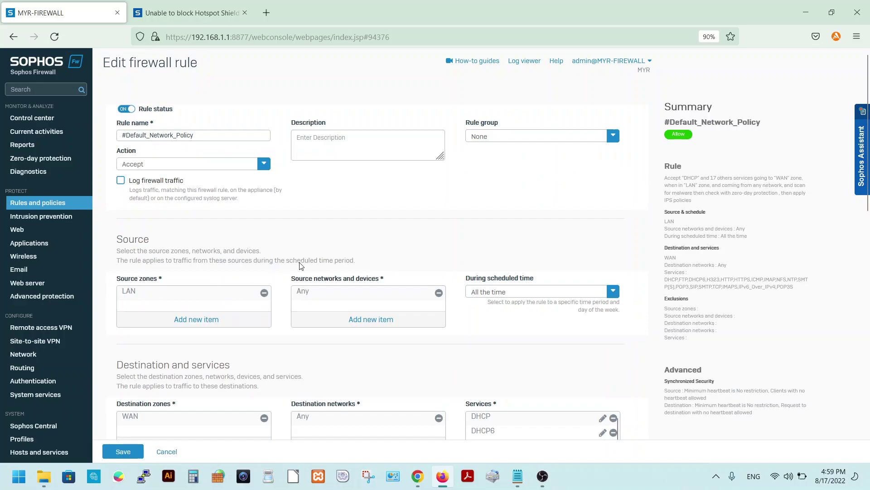
scroll(462, 212, down, 5)
scroll(375, 184, down, 8)
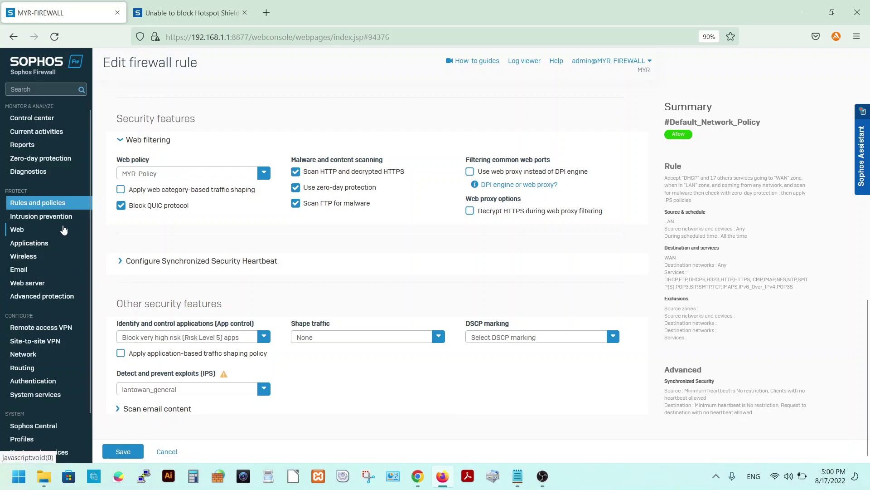
Open the "Block very high risk (Risk Level 5) apps" application filter and review its list of deny rules.
click(42, 245)
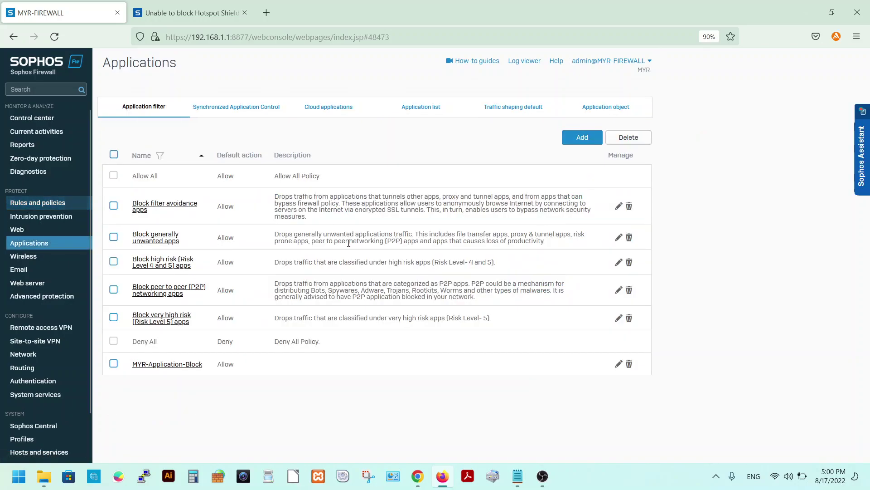
click(169, 323)
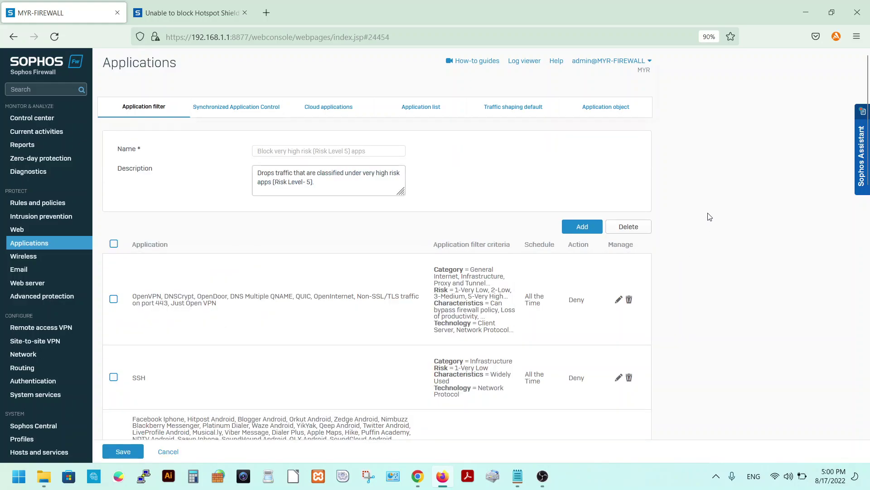
scroll(711, 217, down, 3)
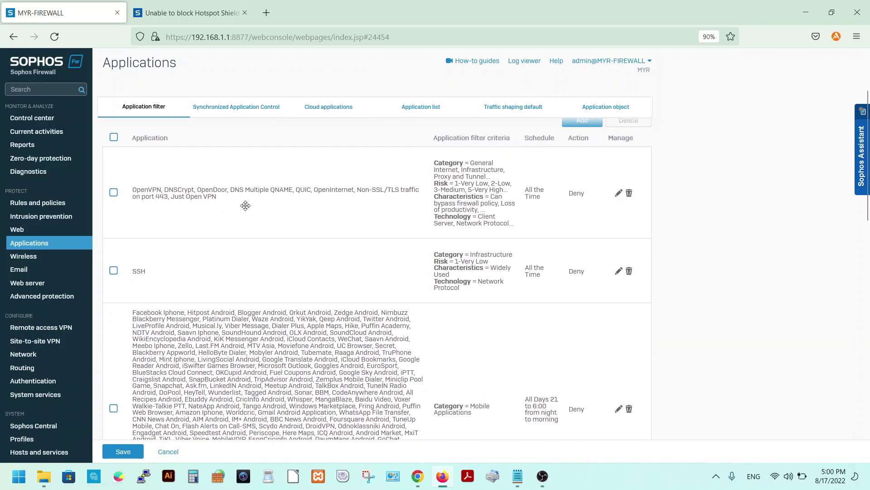
scroll(271, 209, up, 1)
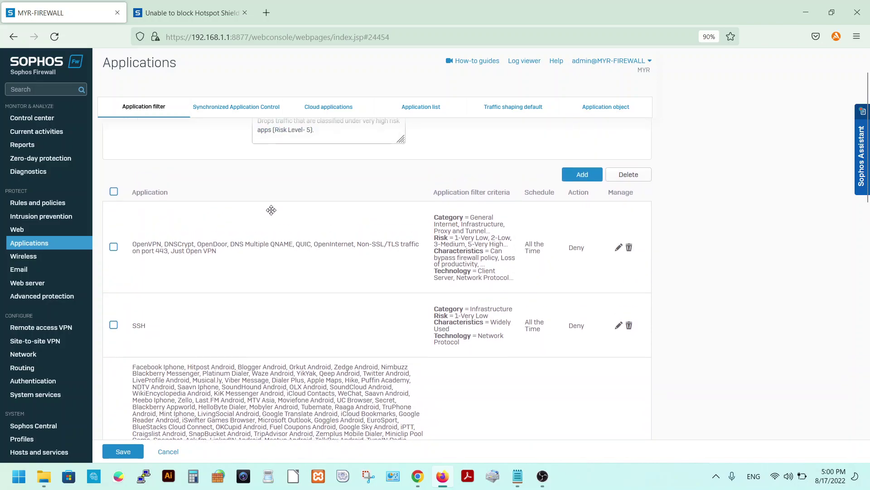
scroll(318, 235, down, 1)
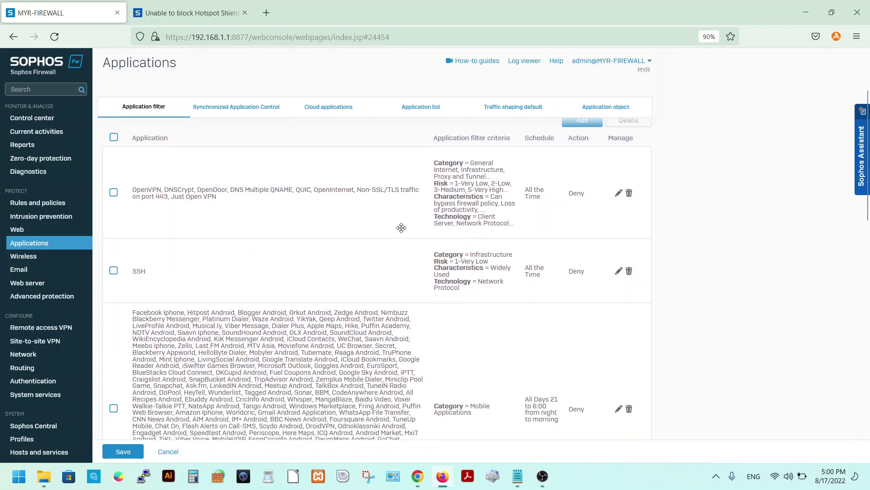
Open the filter's OpenVPN and DNSCrypt rule, examine its selected applications, action and schedule, and return to the application filter list.
click(618, 198)
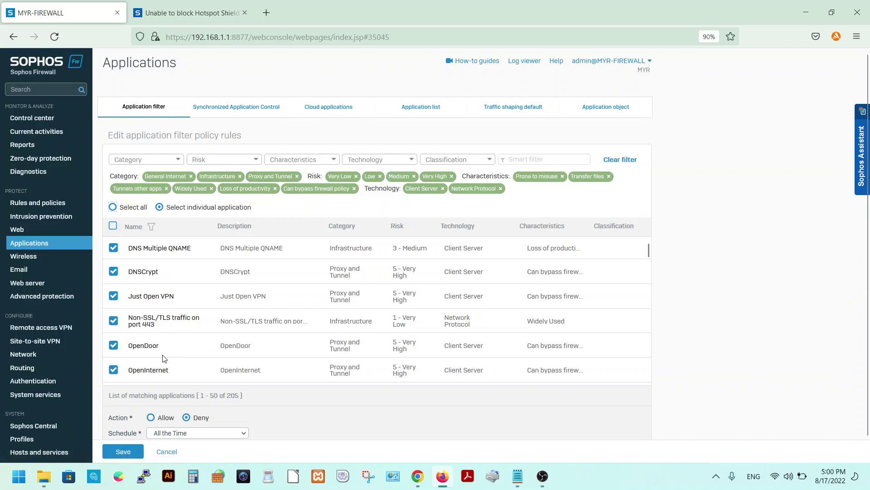
scroll(181, 365, down, 2)
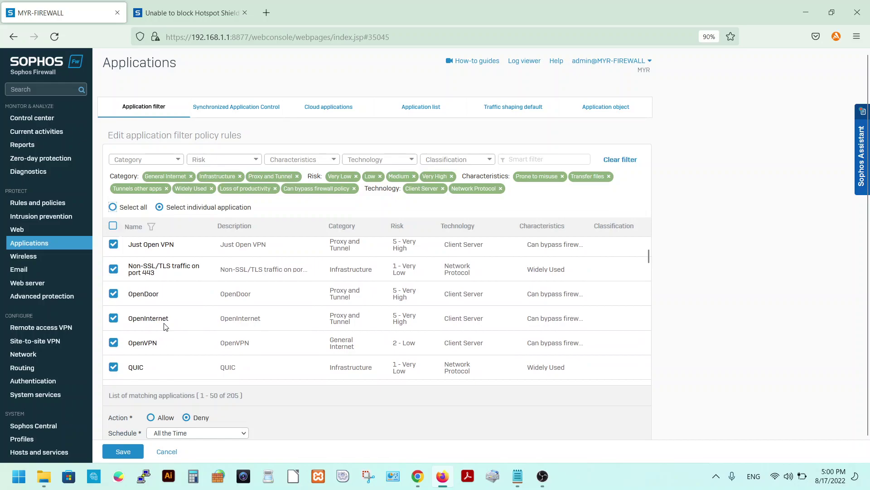
scroll(177, 338, down, 4)
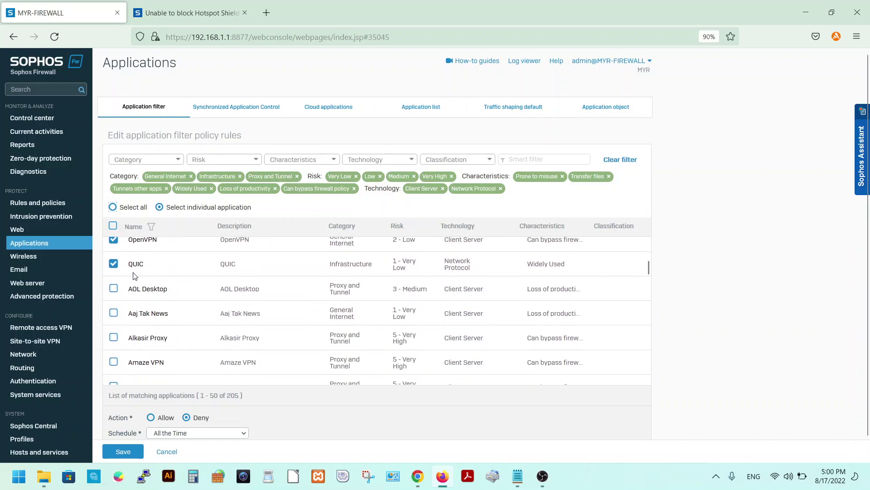
scroll(185, 280, up, 6)
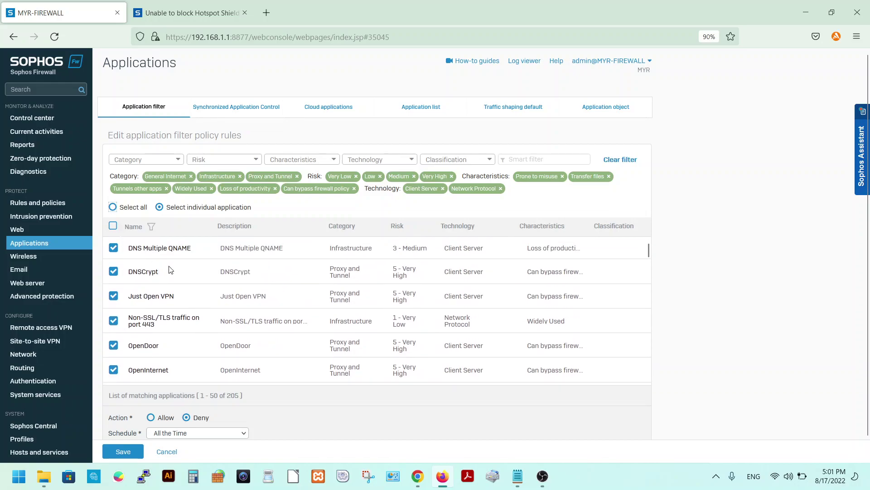
scroll(171, 271, down, 4)
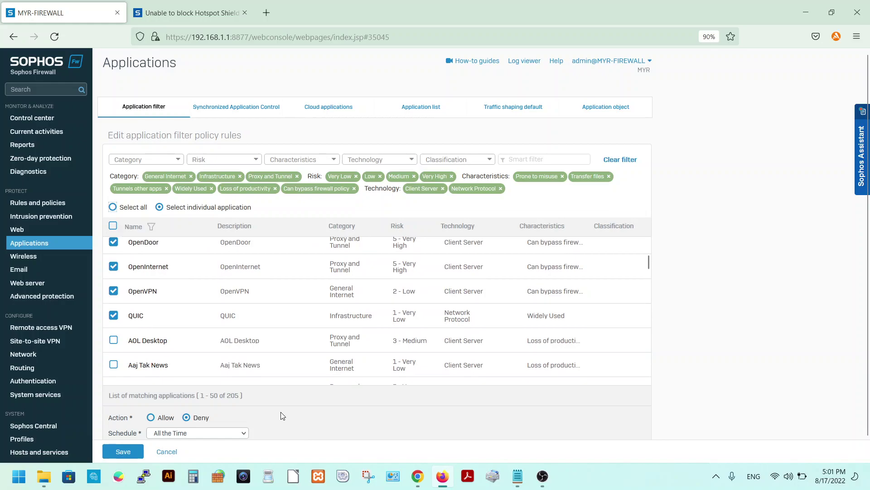
scroll(219, 390, down, 1)
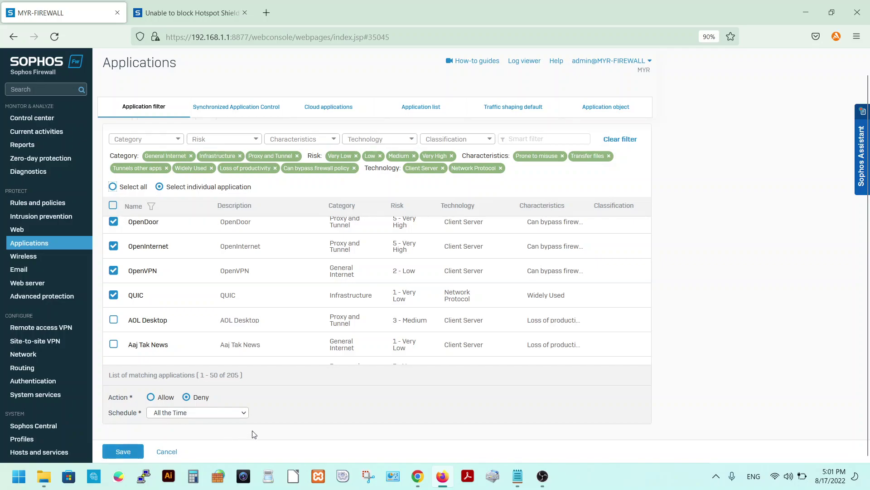
scroll(259, 410, up, 1)
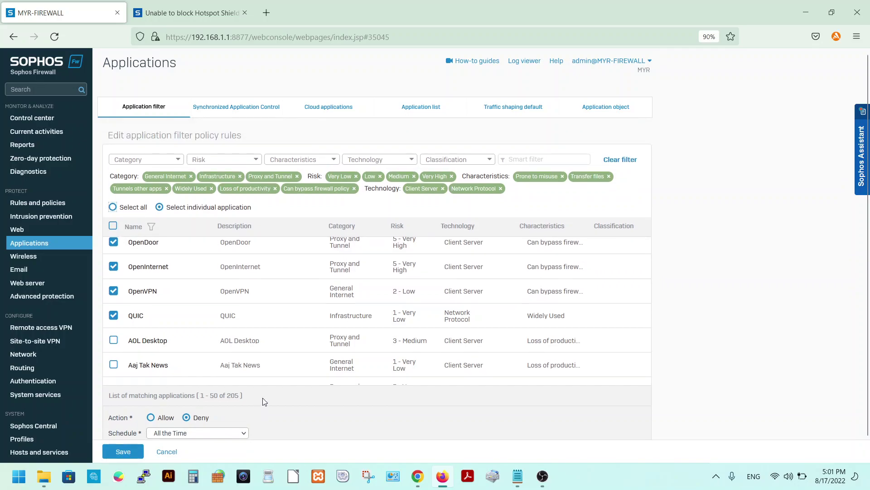
scroll(189, 272, up, 4)
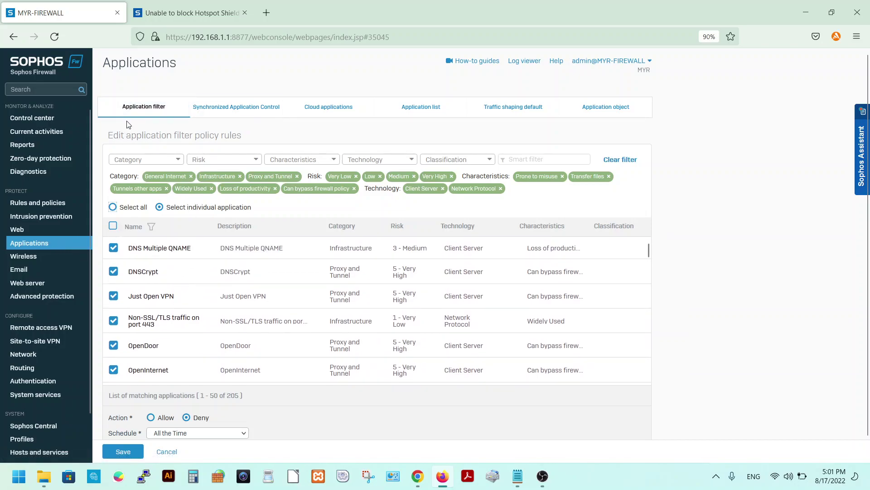
click(139, 111)
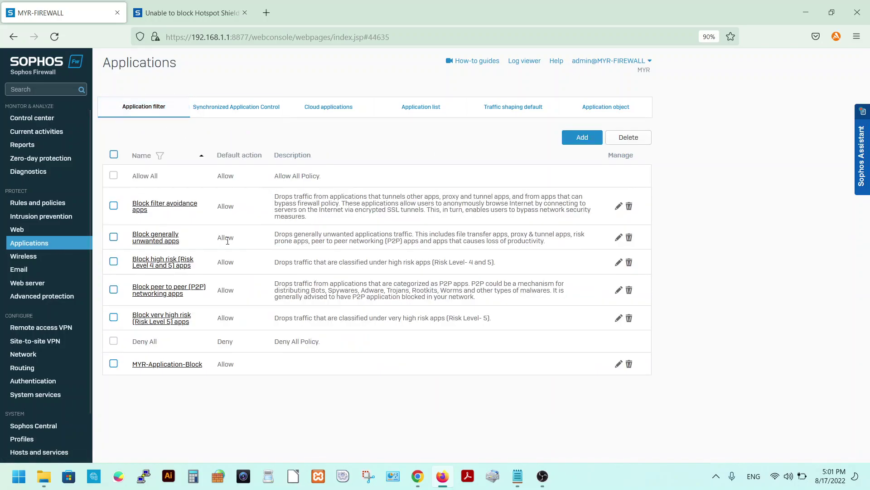
Reopen the Risk Level 5 filter, inspect its Mobile Applications rule, and return to the application filter list.
click(178, 323)
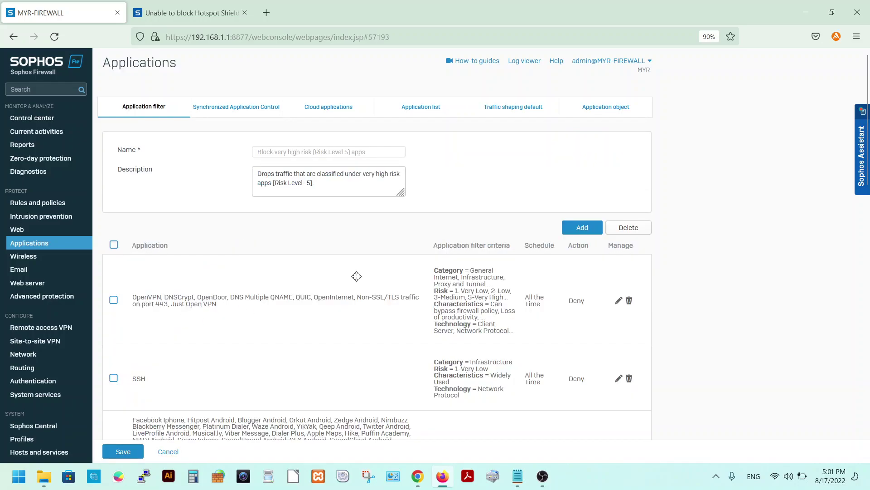
scroll(198, 265, down, 3)
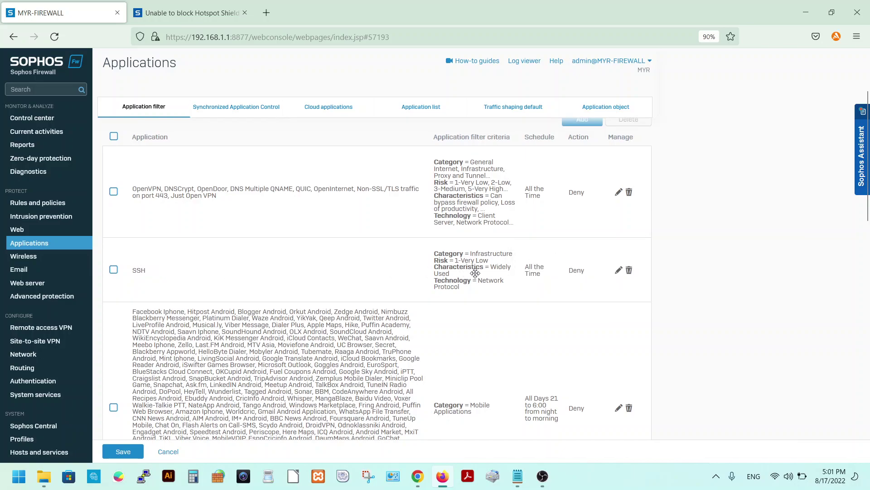
scroll(254, 282, down, 2)
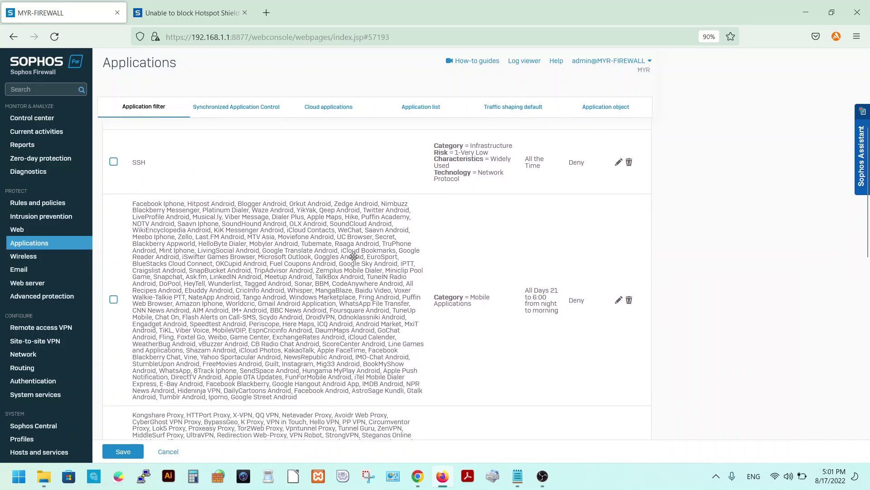
scroll(351, 253, down, 1)
scroll(351, 253, up, 1)
scroll(352, 253, up, 1)
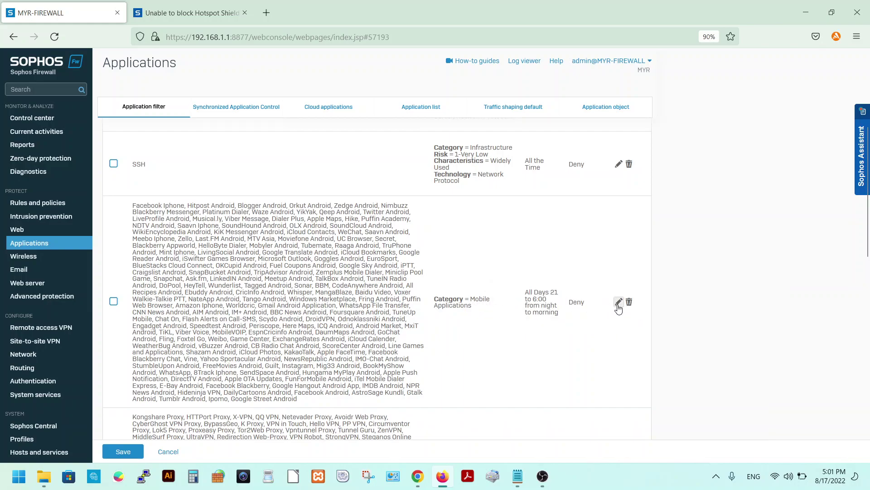
click(618, 307)
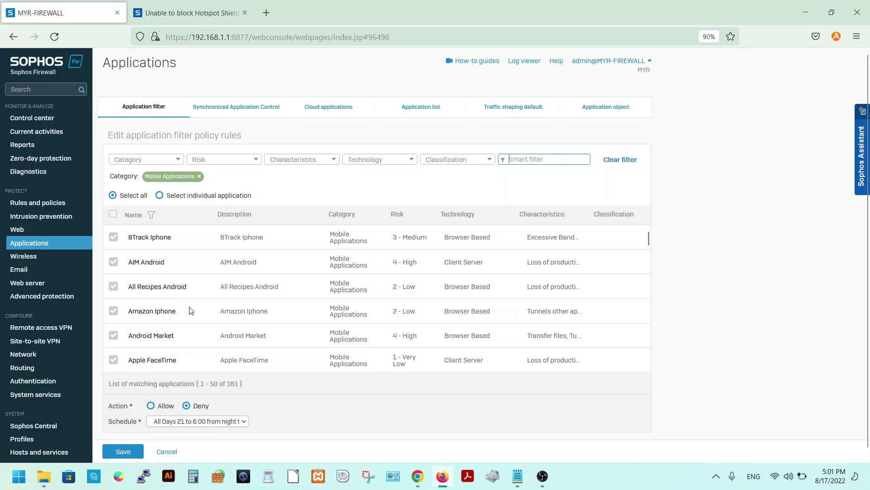
click(154, 106)
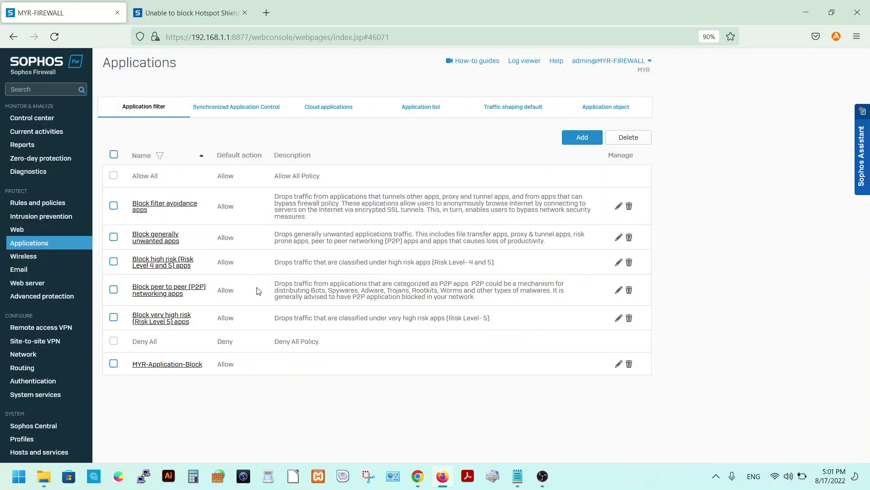
Reopen the Risk Level 5 filter's OpenVPN and DNSCrypt rule, examine its selected applications down to QUIC, and return to the application filter list.
click(176, 318)
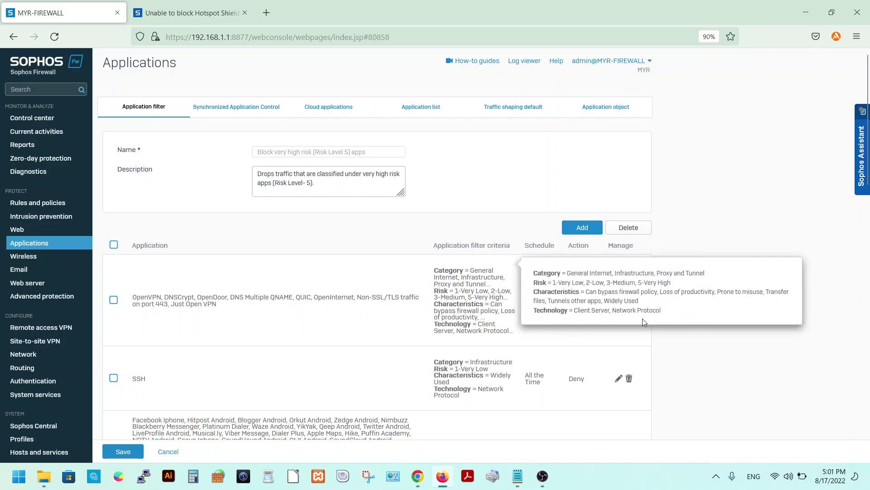
click(618, 301)
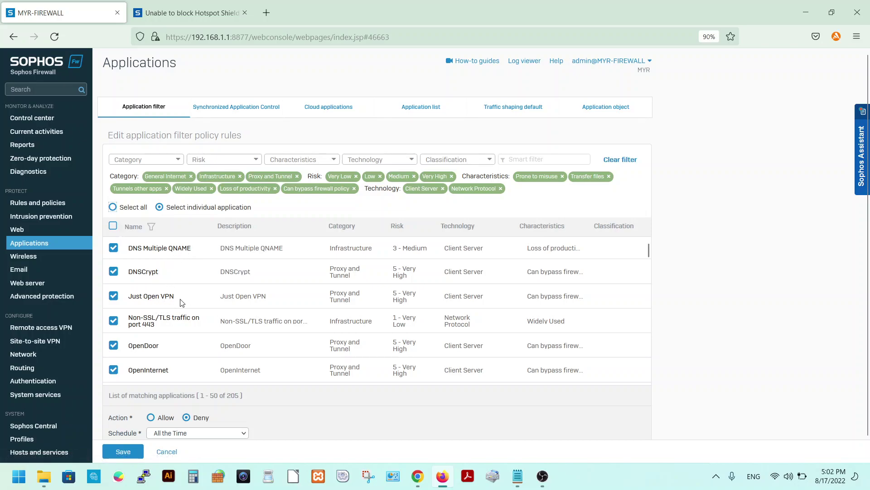
scroll(175, 319, down, 2)
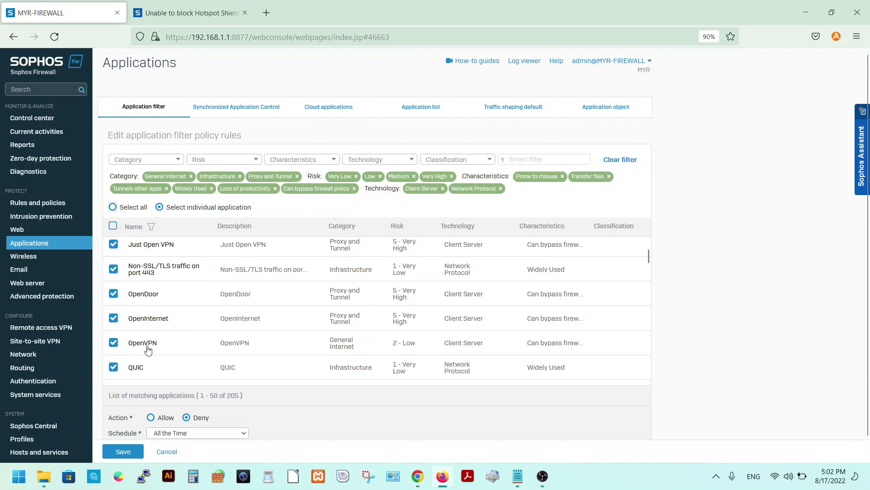
scroll(143, 363, down, 2)
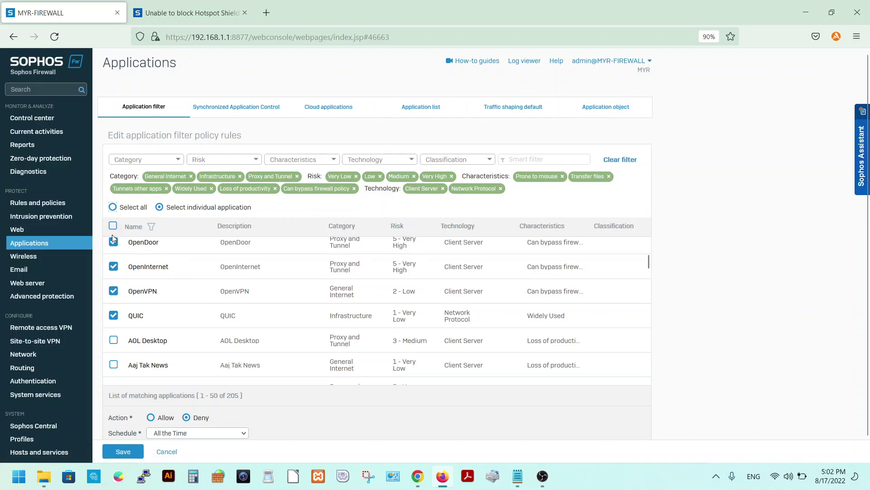
click(71, 246)
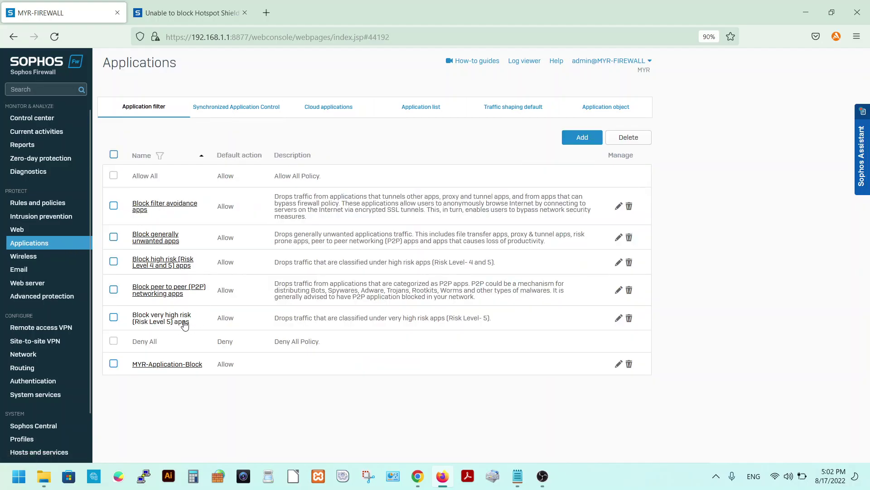
Review the Risk Level 5 filter's Proxy and Tunnel, P2P and 5-Very High deny rules, and return to the application filter list.
click(183, 321)
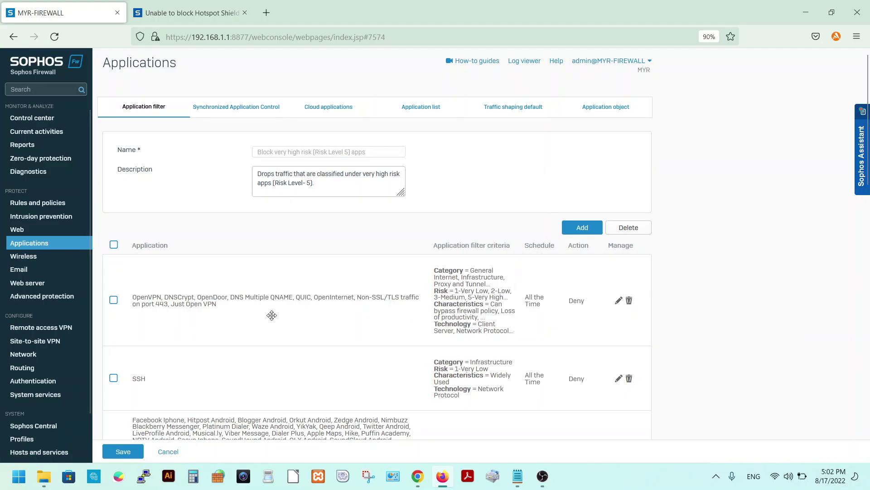
scroll(272, 313, down, 7)
scroll(272, 315, down, 8)
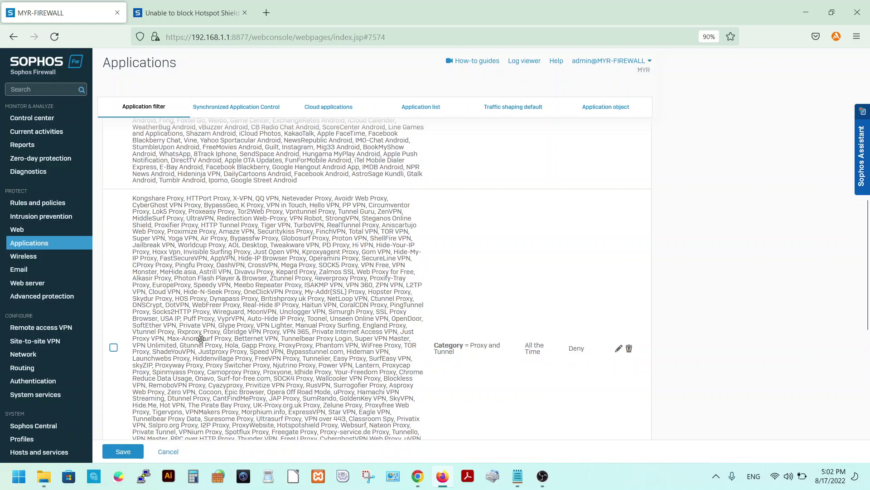
scroll(309, 297, down, 8)
scroll(309, 297, down, 2)
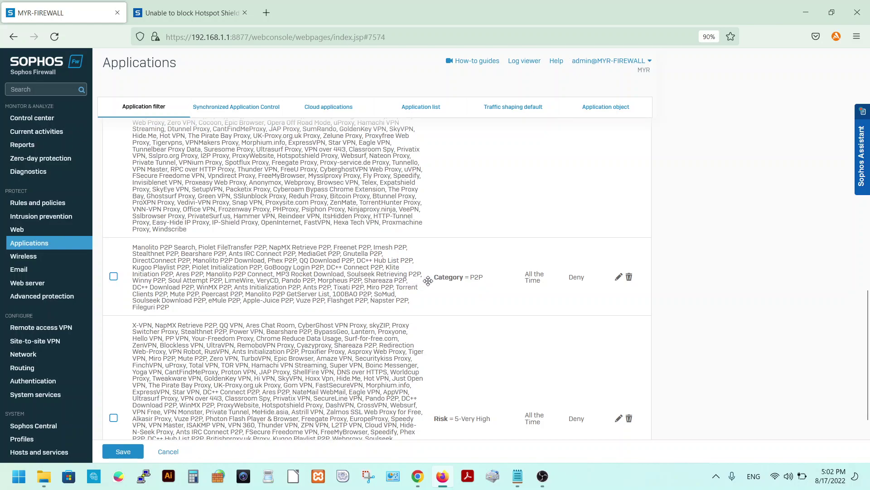
scroll(425, 281, up, 1)
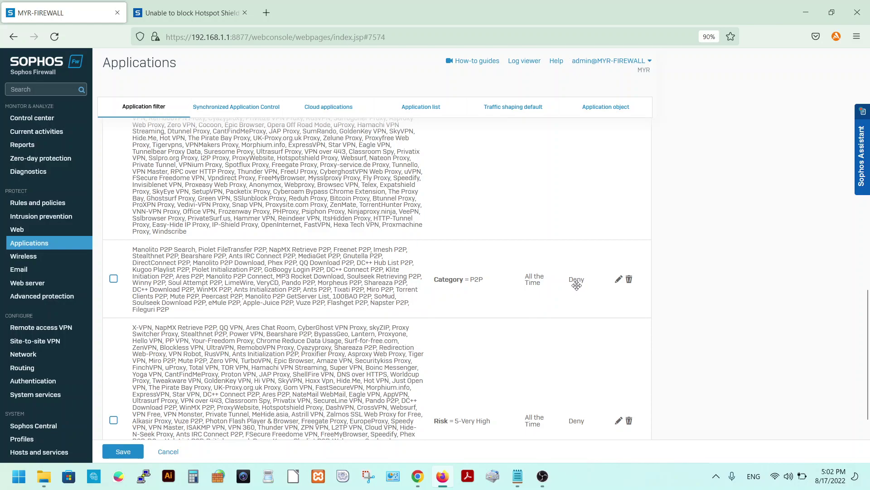
scroll(423, 286, down, 3)
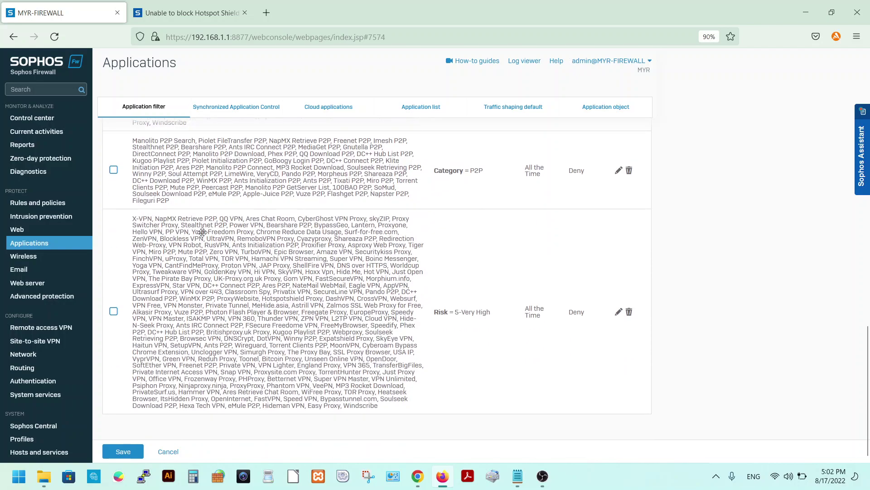
scroll(456, 309, up, 1)
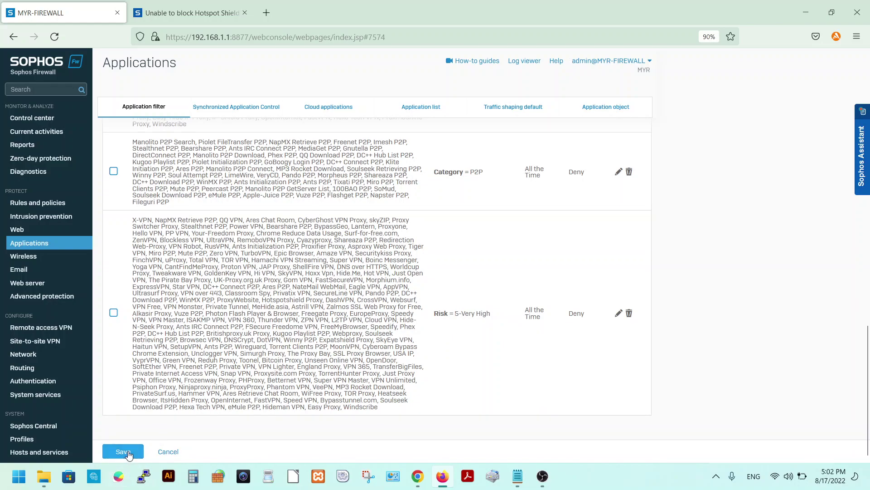
click(40, 244)
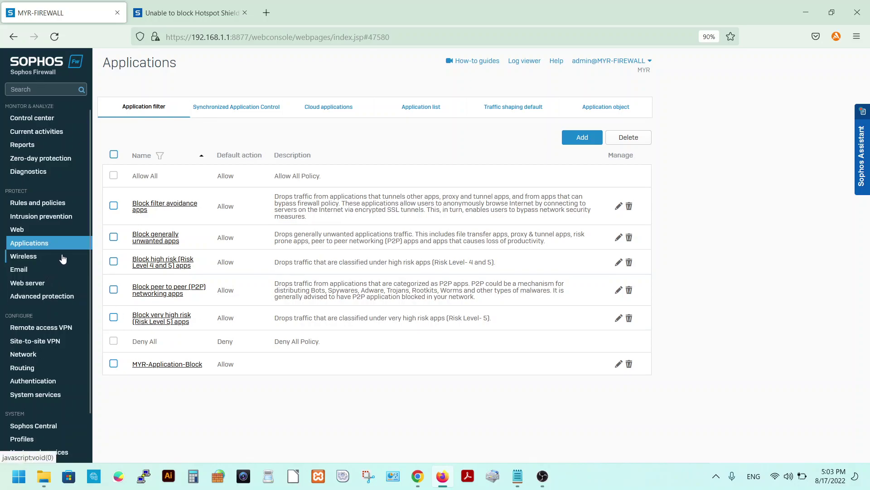
Expand MYR-Policy in the web policies and examine its blocked activities, including the full activity list of its second rule.
click(23, 231)
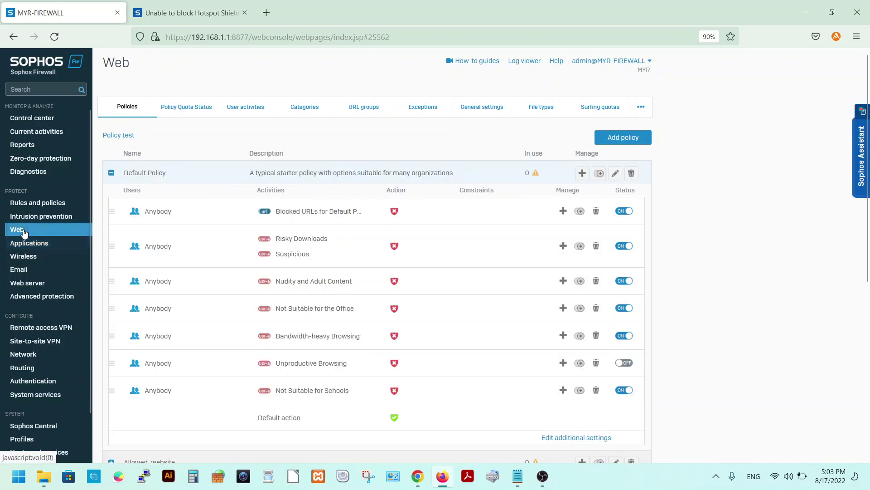
click(112, 174)
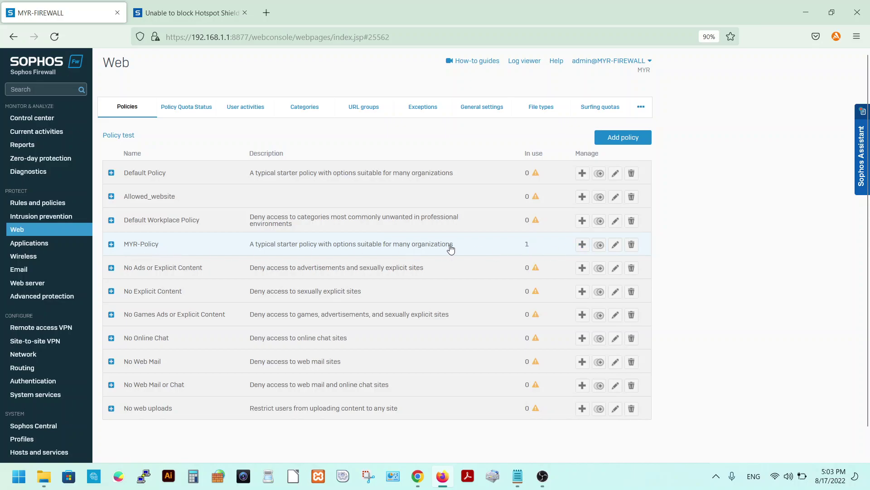
click(111, 244)
scroll(277, 314, down, 2)
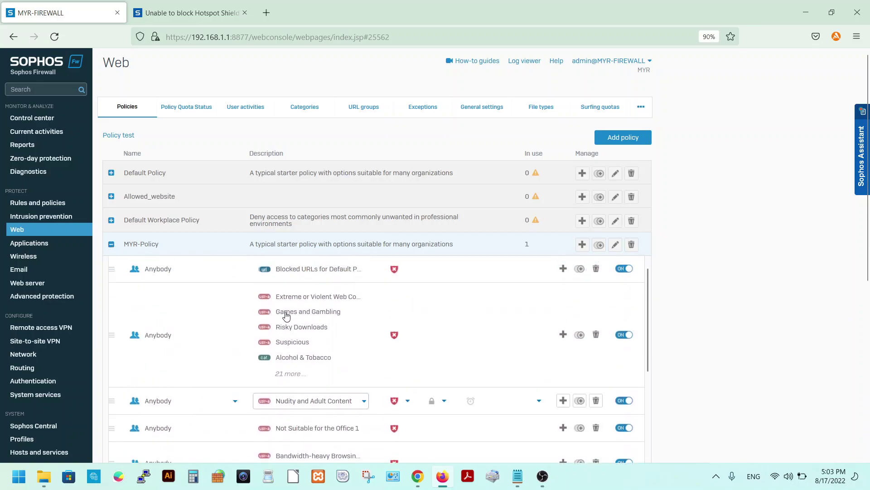
scroll(710, 295, down, 3)
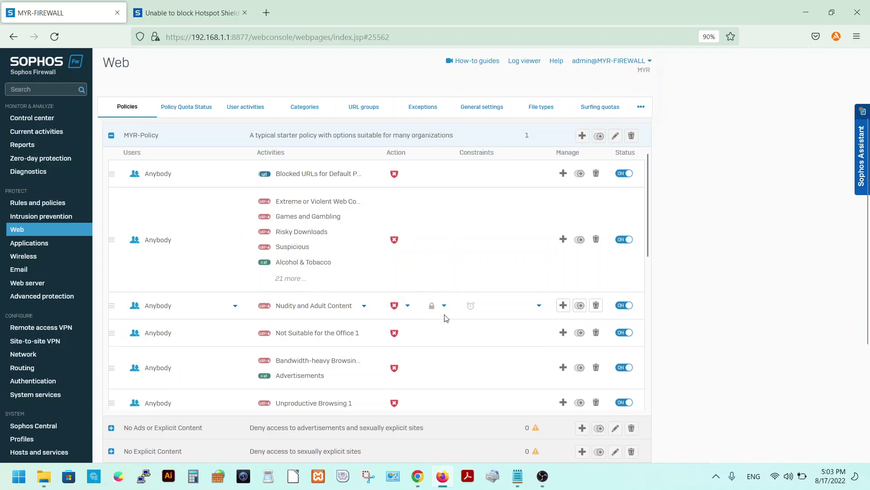
click(320, 242)
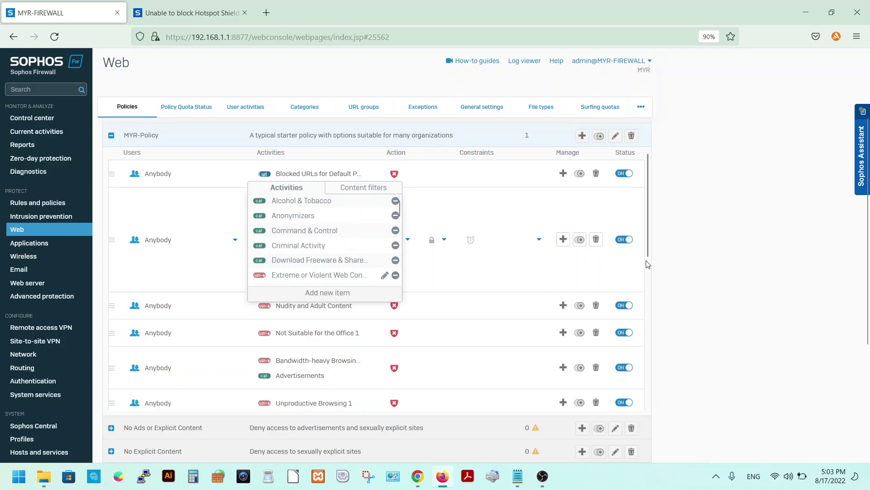
click(719, 250)
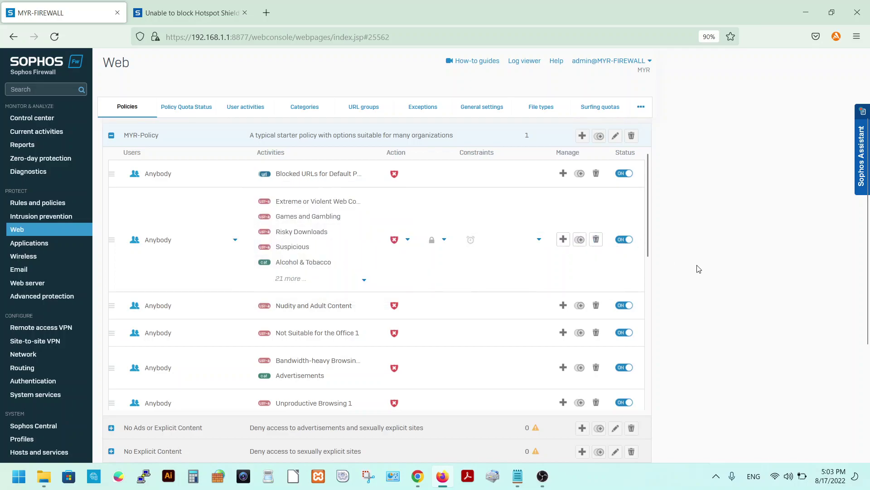
scroll(729, 267, down, 3)
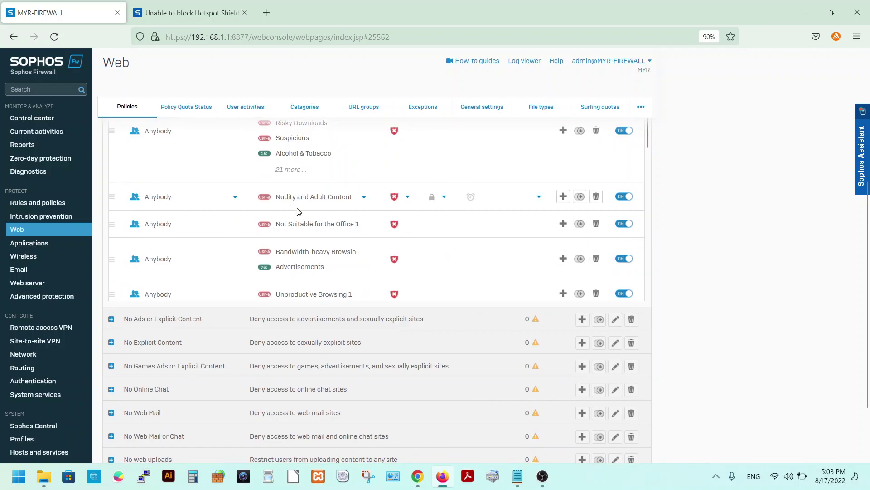
Switch to the Sophos Community thread on blocking Hotspot Shield and Betternet VPN and find the reply's GUI settings section.
click(189, 13)
scroll(520, 270, down, 5)
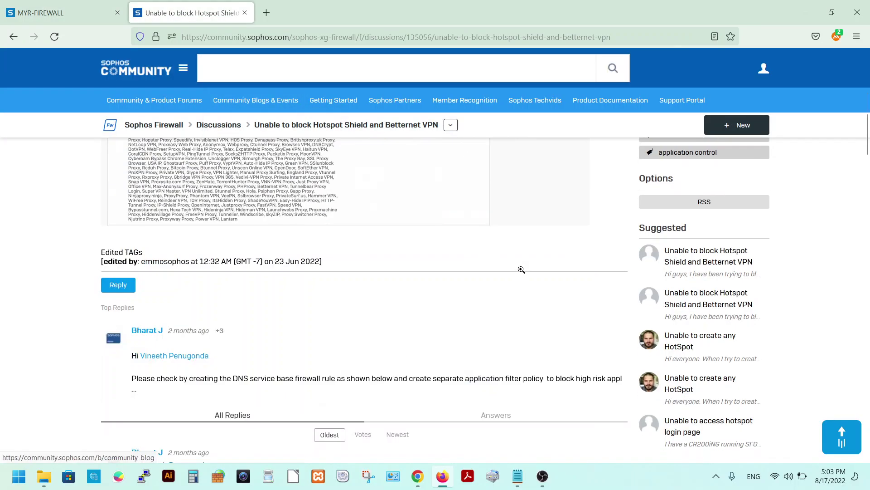
scroll(381, 286, down, 3)
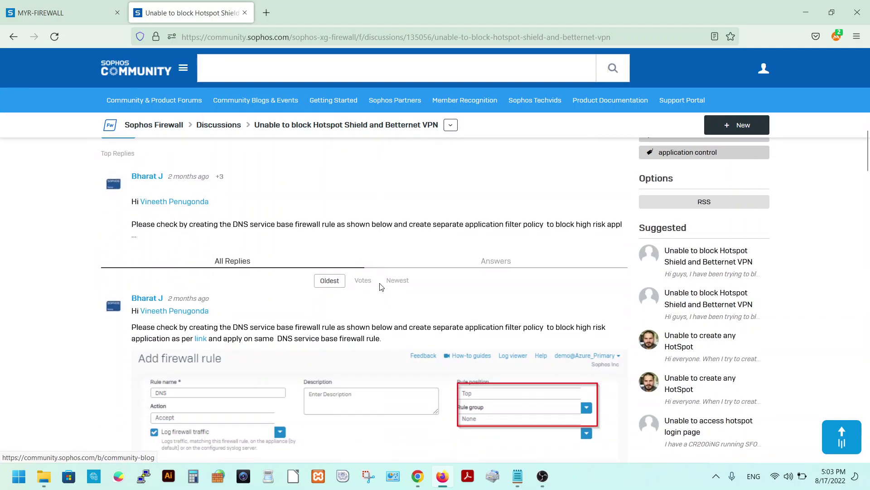
scroll(381, 288, down, 4)
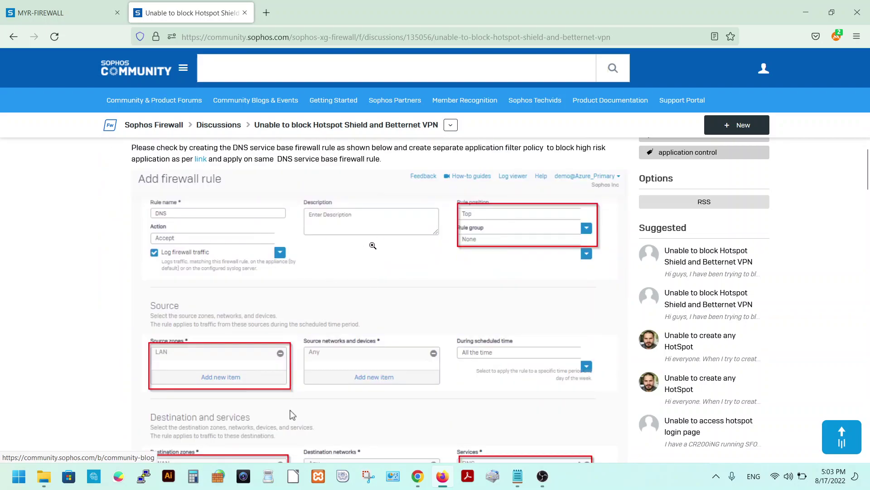
scroll(290, 410, down, 10)
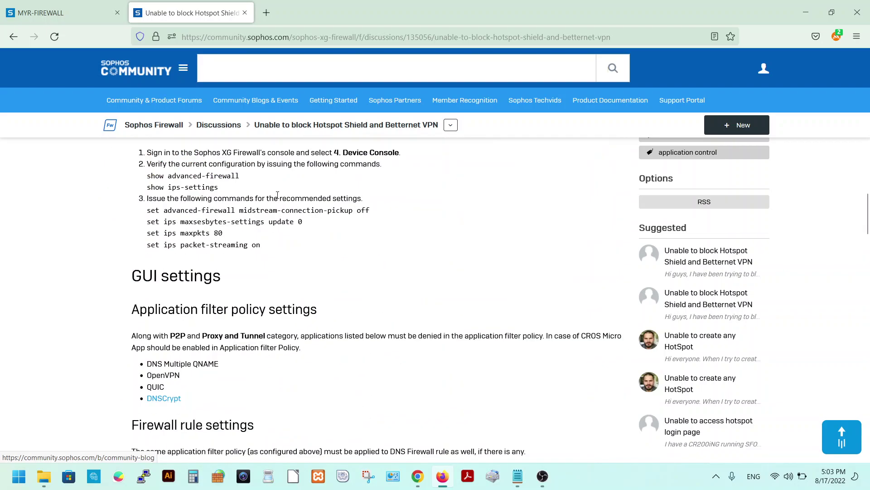
scroll(317, 265, down, 3)
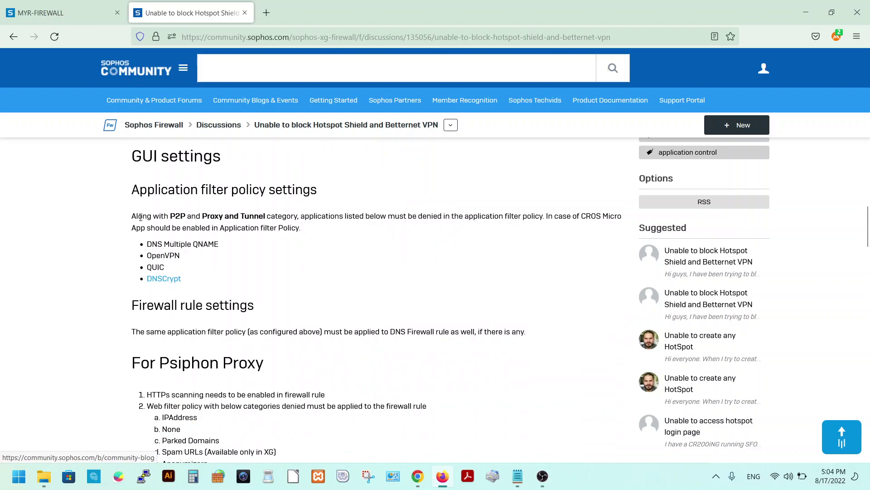
Read the thread's application filter policy advice on denied categories and applications, plus its Psiphon Proxy instructions.
drag(168, 214, 279, 216)
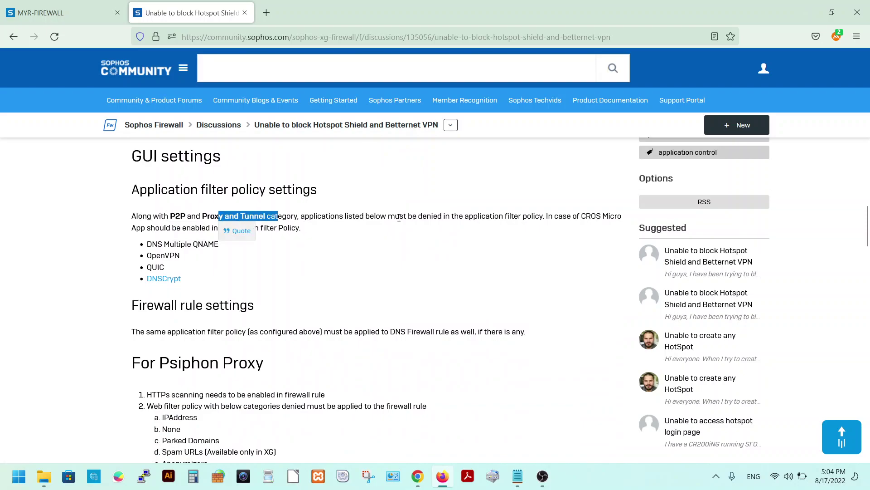
click(483, 219)
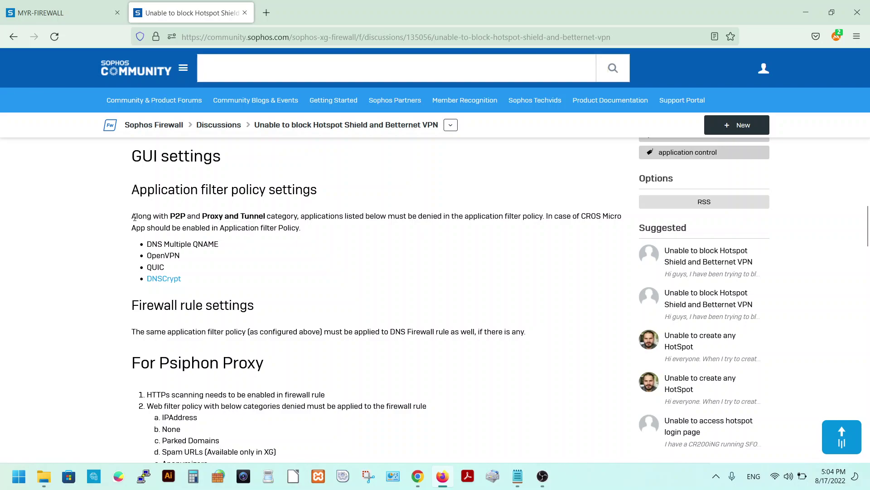
drag(134, 213, 203, 280)
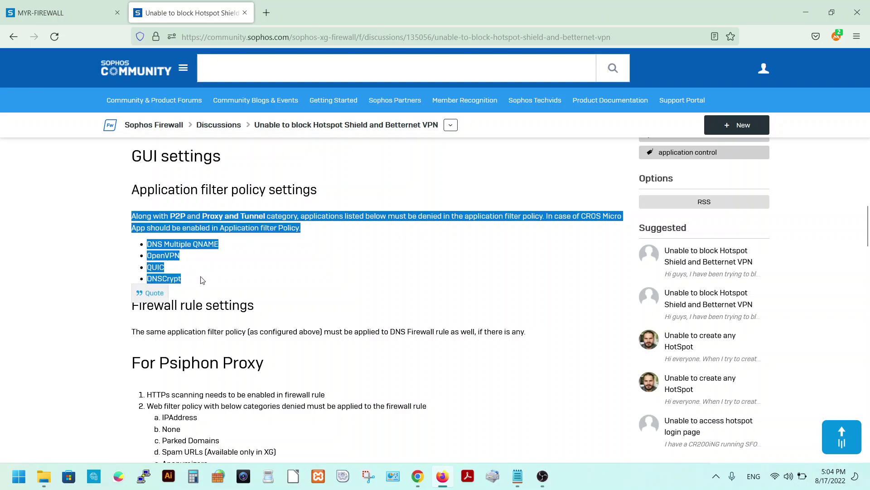
click(216, 221)
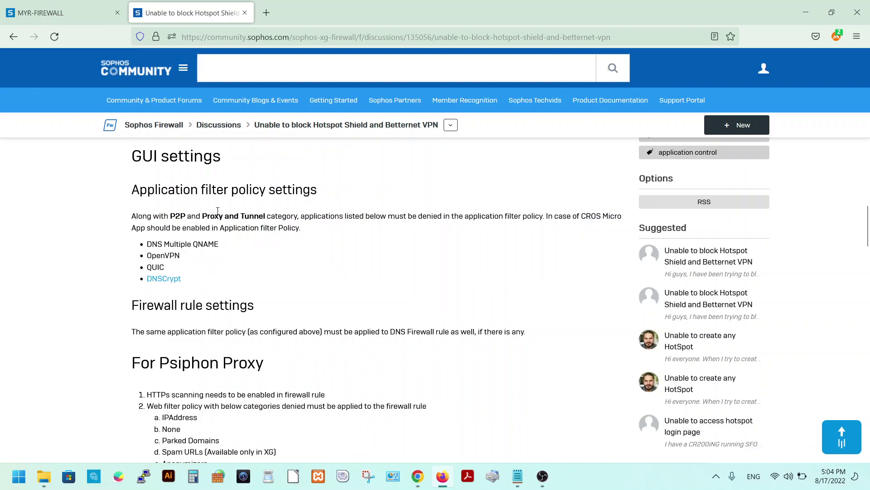
scroll(275, 276, down, 4)
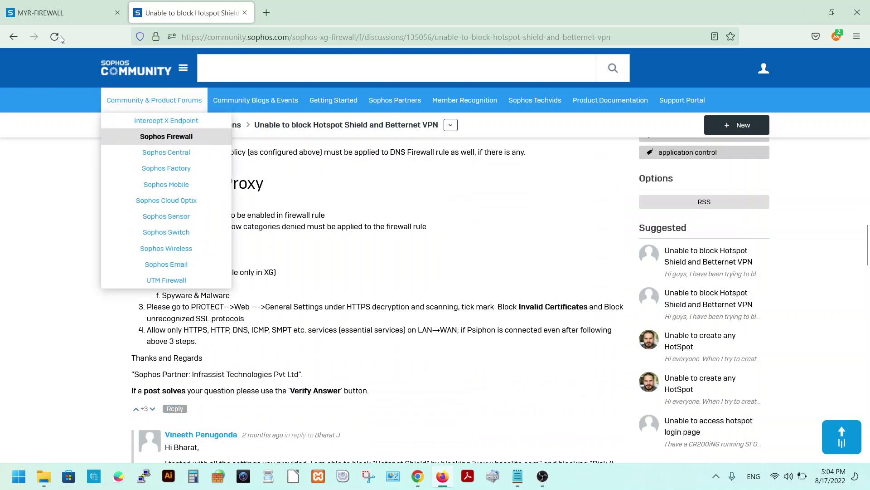
Return to the firewall console and check the web general settings for blocking unrecognized SSL protocols and invalid certificates.
click(59, 12)
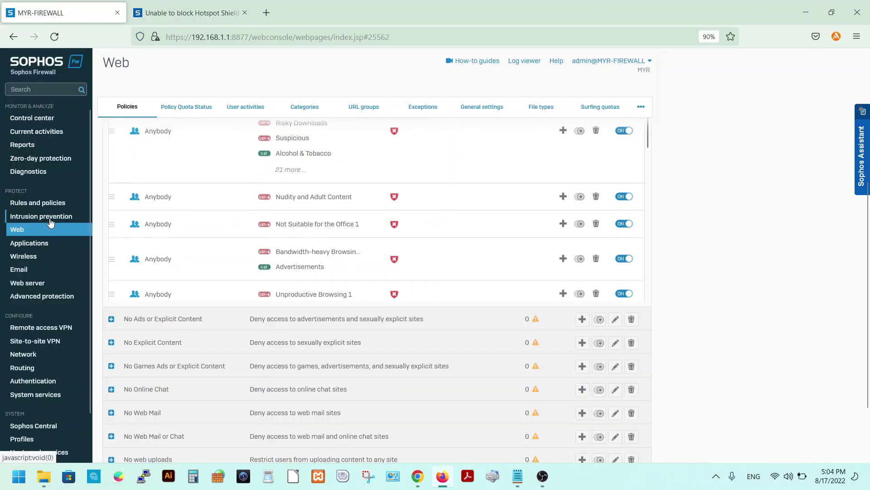
click(25, 232)
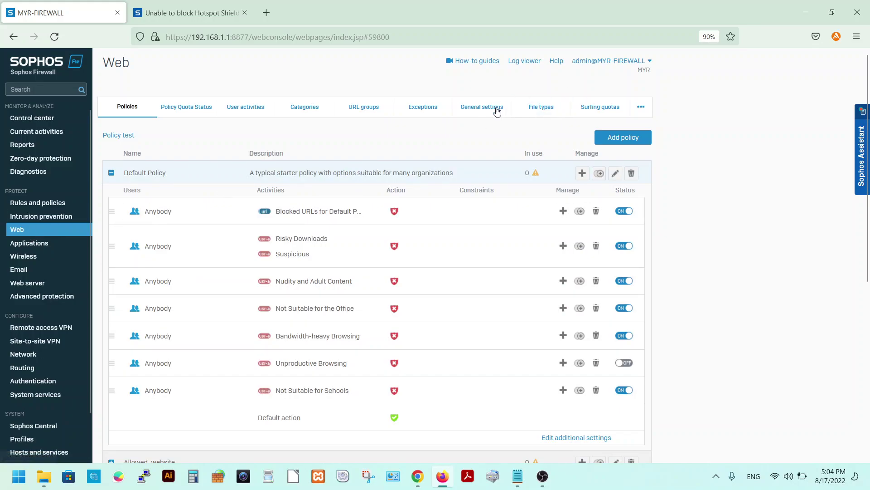
click(475, 111)
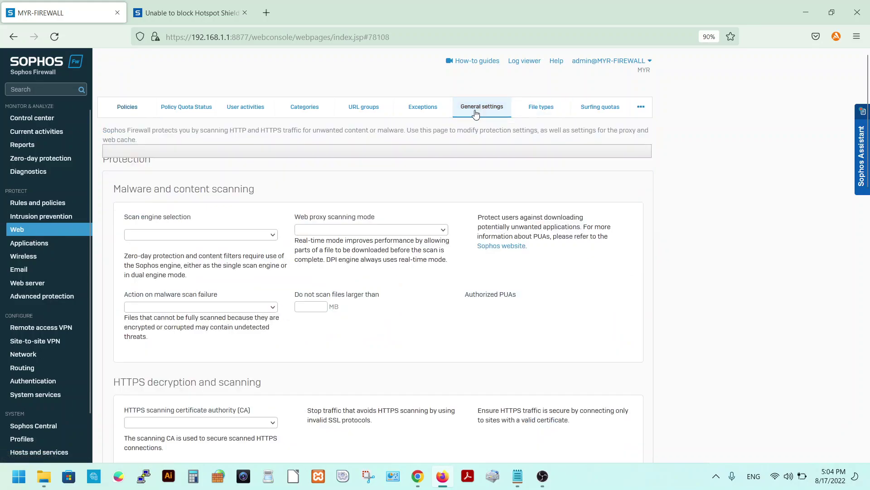
scroll(300, 249, down, 3)
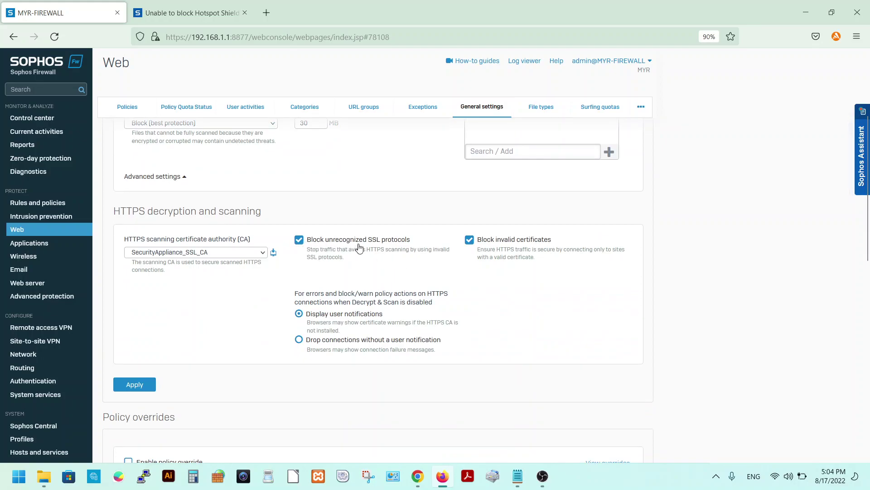
click(298, 240)
click(135, 384)
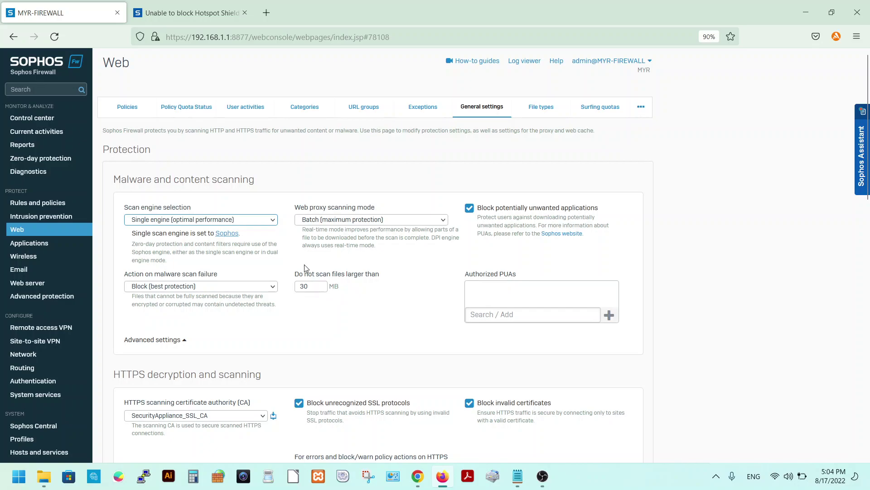
Open the #Default_Network_Policy firewall rule and review its source zone, destination zone, networks and allowed services.
click(44, 205)
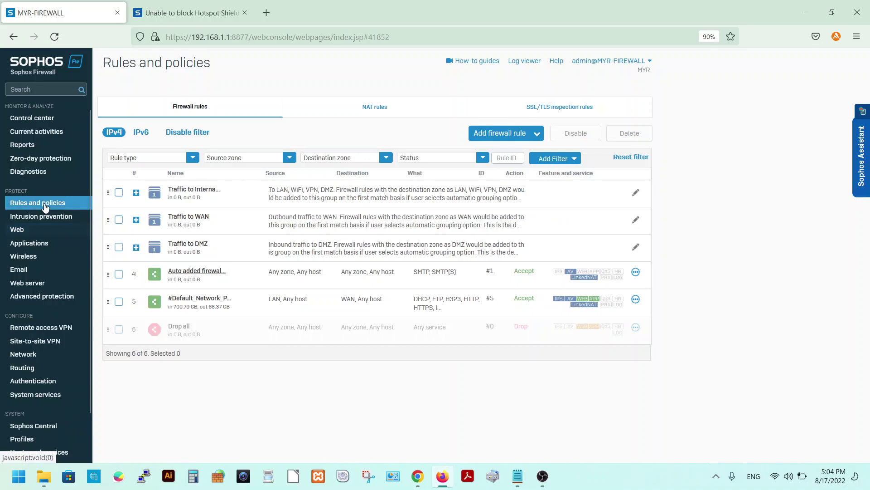
click(190, 300)
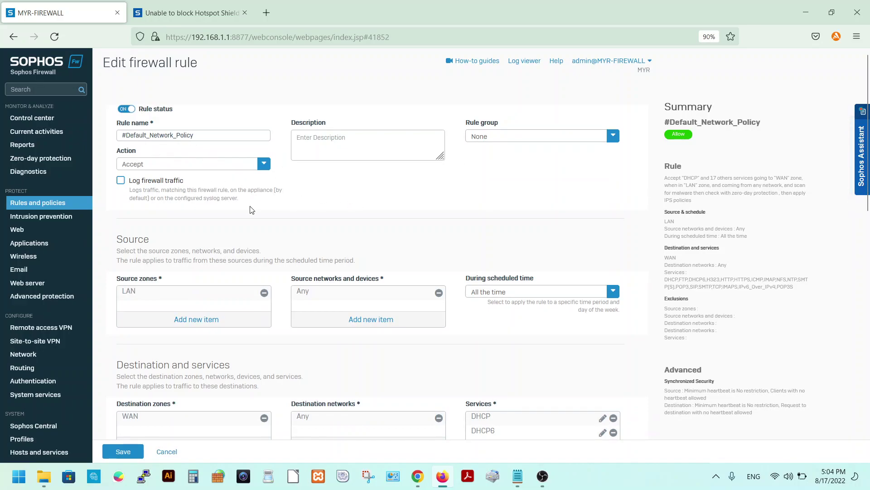
scroll(305, 211, down, 3)
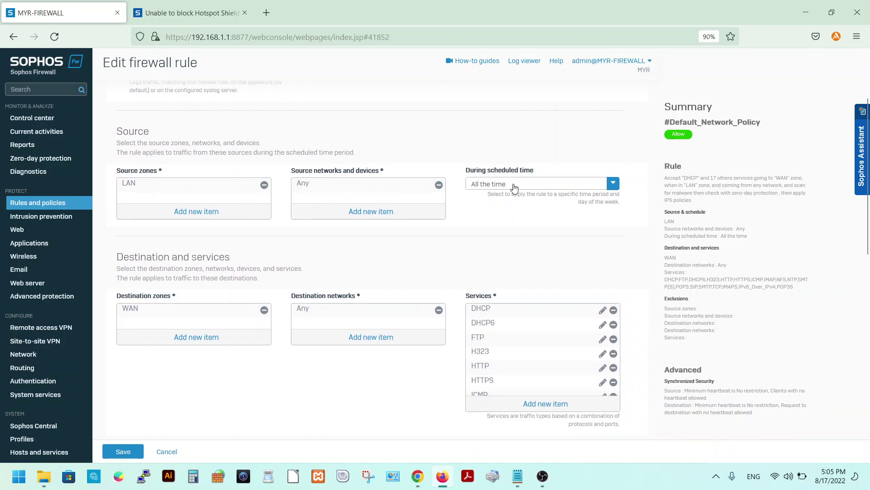
scroll(161, 315, down, 2)
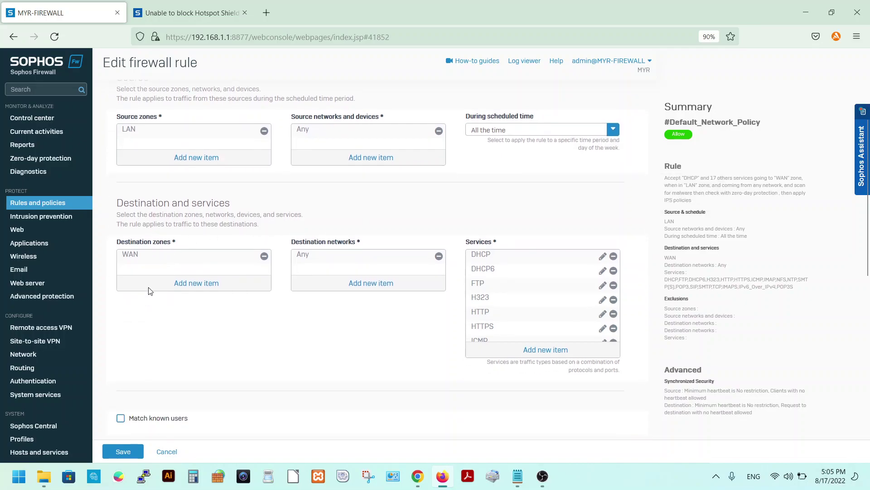
mouse_move(210, 266)
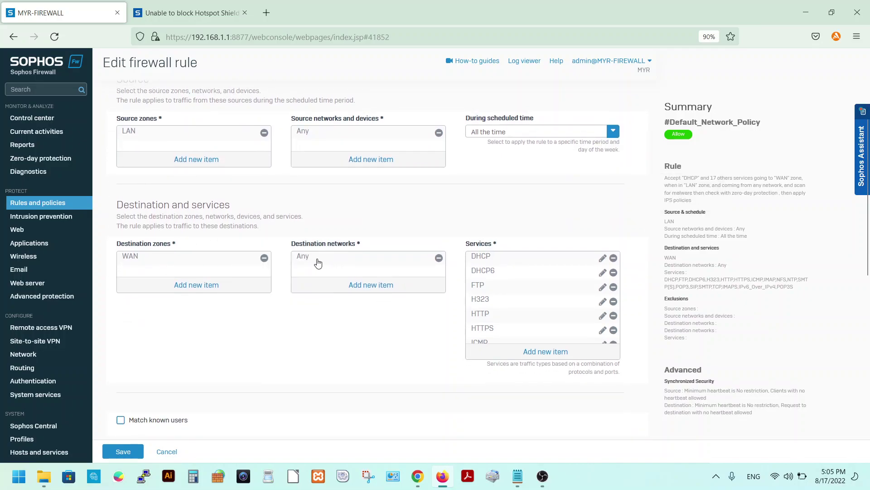
scroll(542, 216, down, 2)
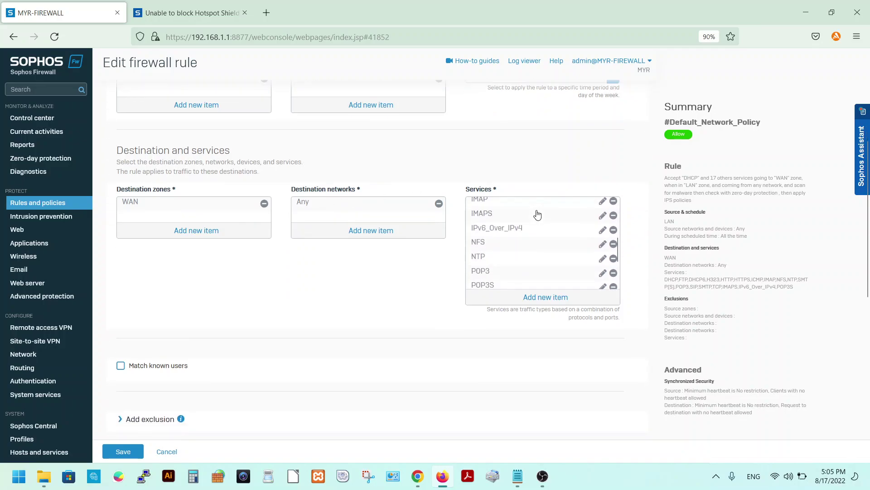
scroll(538, 219, up, 1)
scroll(539, 219, up, 2)
scroll(544, 287, down, 1)
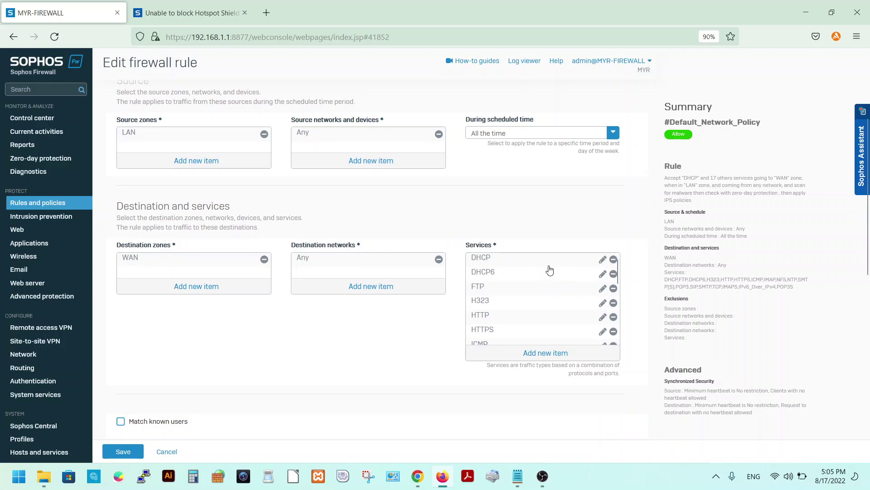
mouse_move(526, 288)
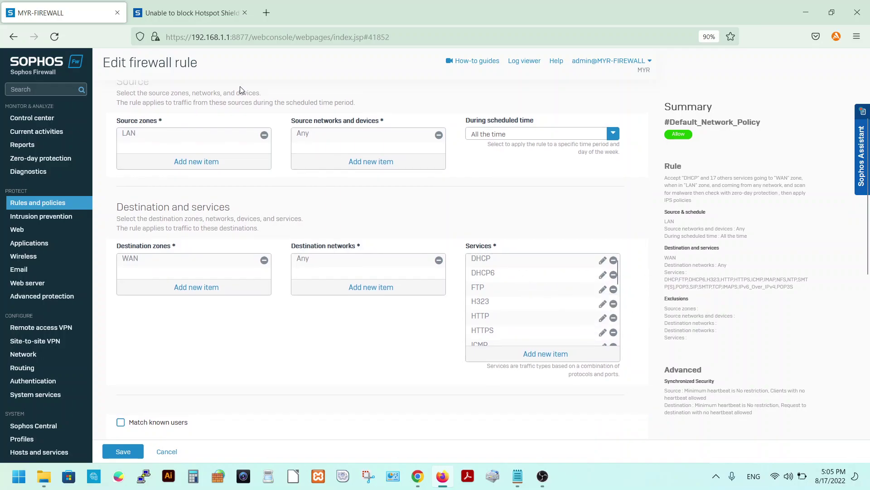
Switch to the Sophos Community thread and highlight the essential services recommended for LAN to WAN: HTTPS, HTTP, DNS, ICMP, SMPT.
click(190, 13)
scroll(311, 324, down, 2)
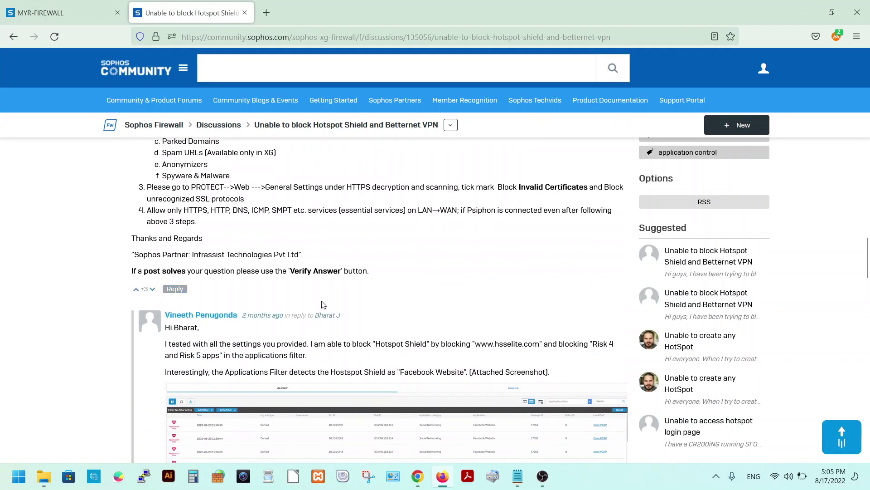
scroll(254, 295, up, 1)
mouse_move(184, 271)
mouse_down()
mouse_move(306, 270)
mouse_move(184, 270)
mouse_up()
click(246, 270)
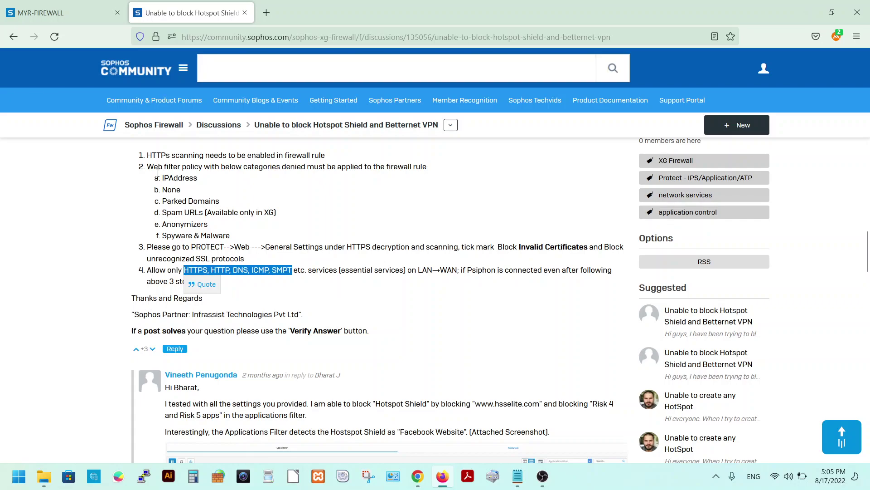
Return to the firewall rule and compare its services list with the recommended ones, inspecting the SIP and TCP entries' details.
click(68, 14)
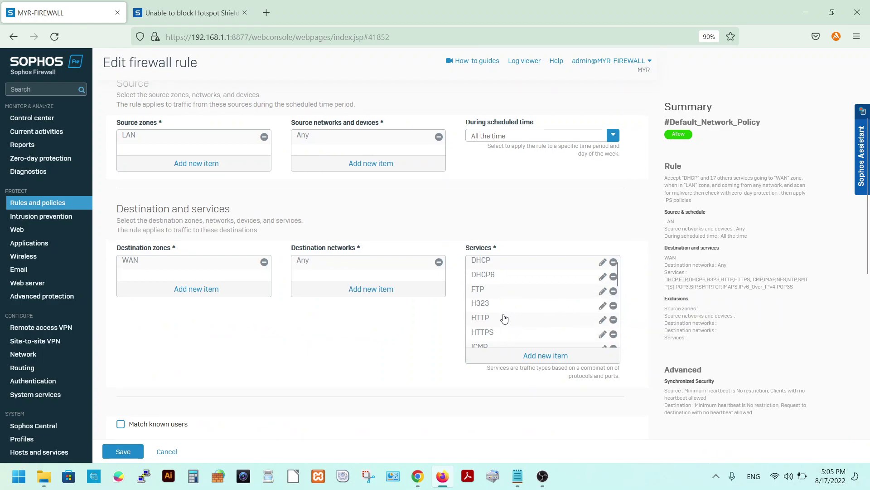
scroll(507, 318, down, 5)
scroll(536, 314, down, 2)
scroll(528, 310, up, 3)
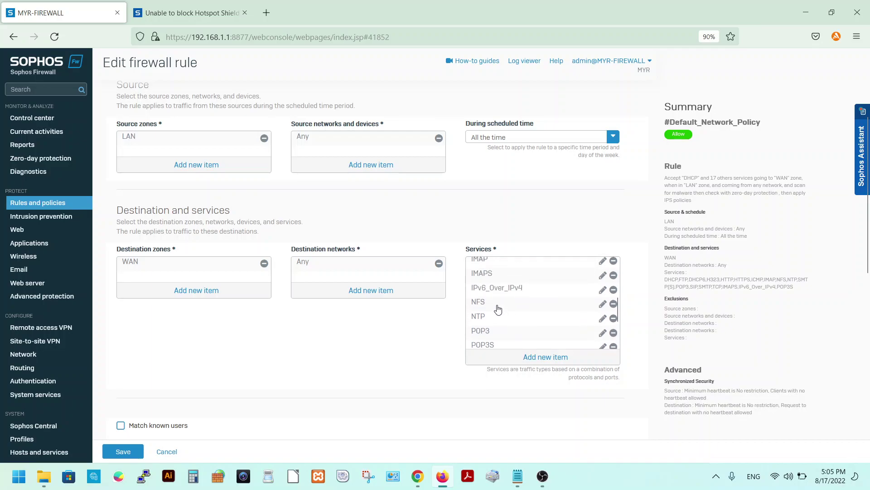
scroll(498, 308, down, 2)
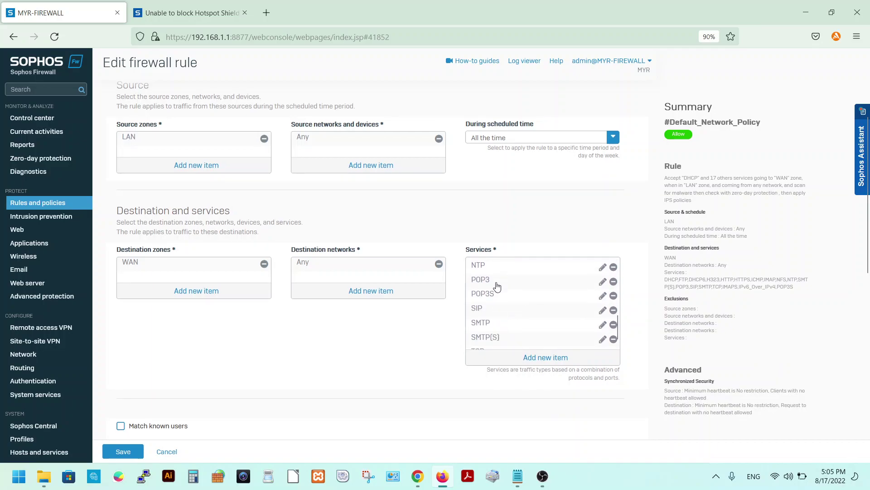
mouse_move(501, 316)
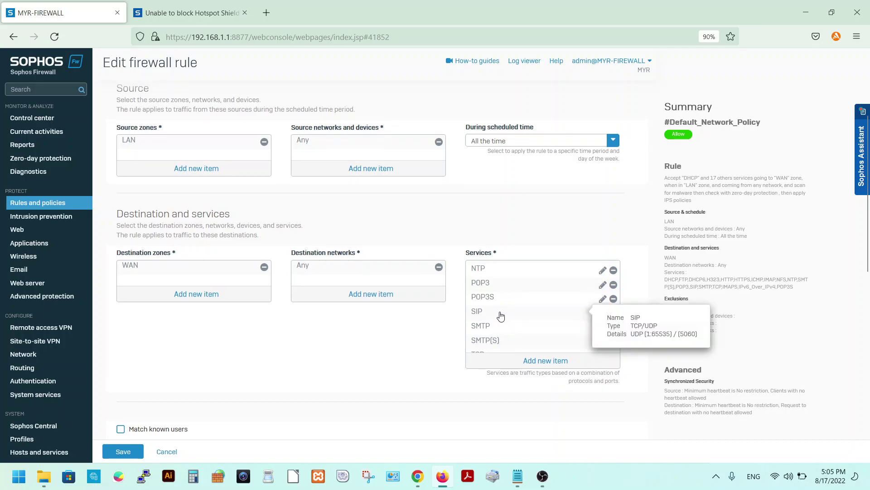
scroll(526, 331, down, 1)
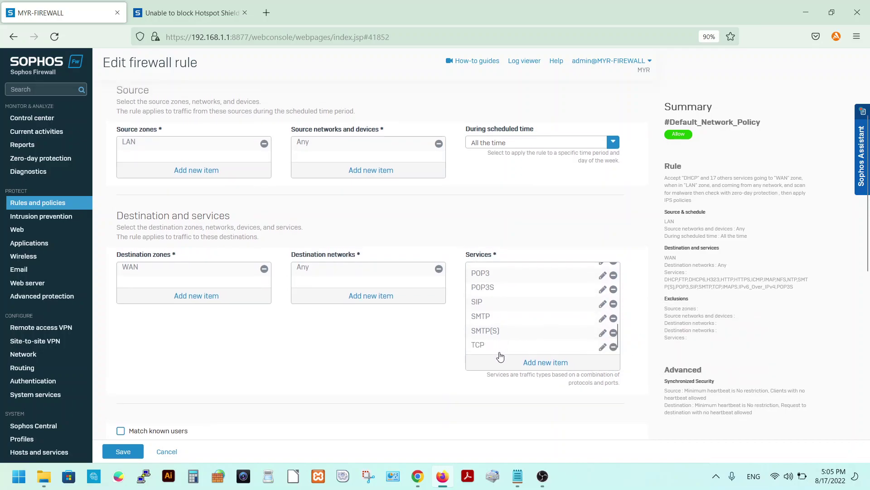
mouse_move(536, 347)
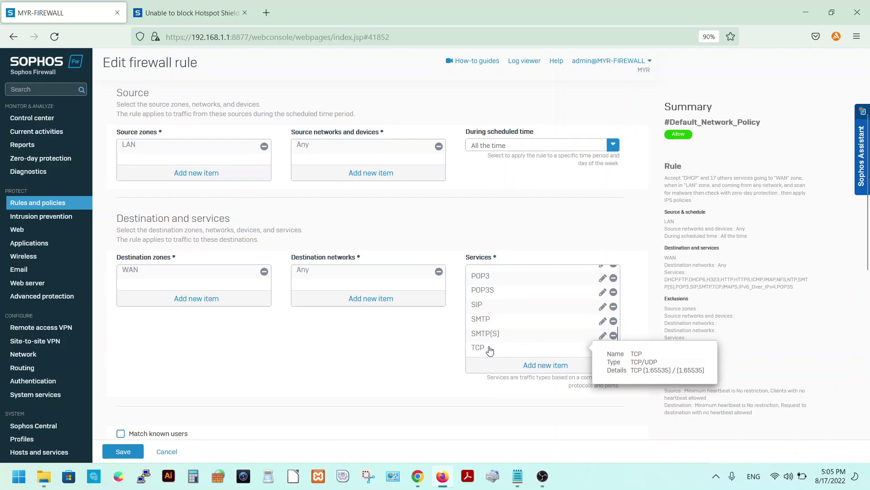
Switch to This PC in File Explorer and select the IT Dept (Z:) network location.
key(super+d)
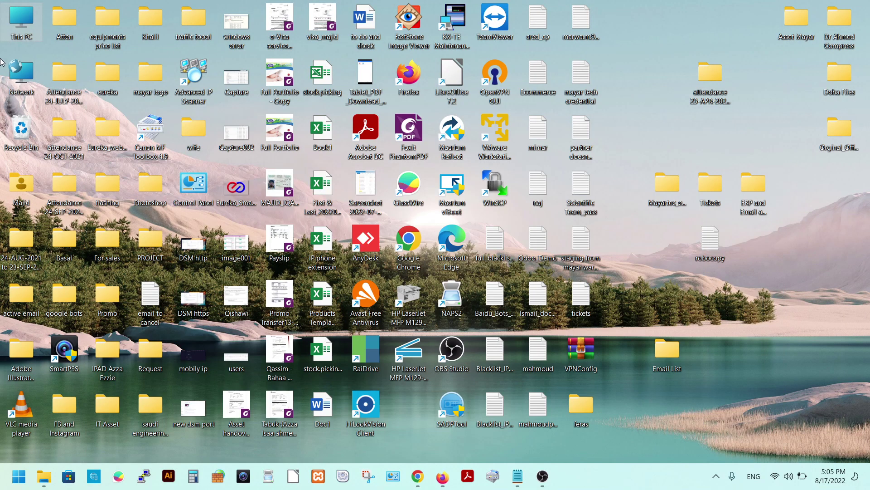
double_click(19, 19)
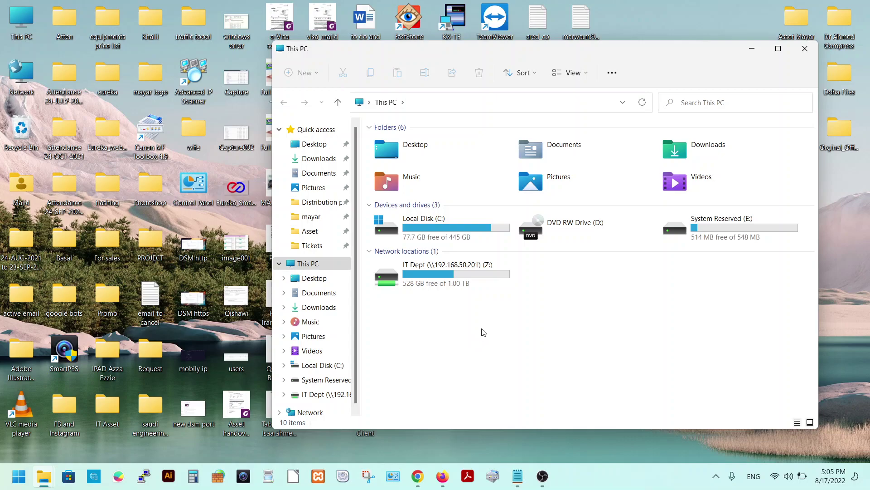
click(507, 283)
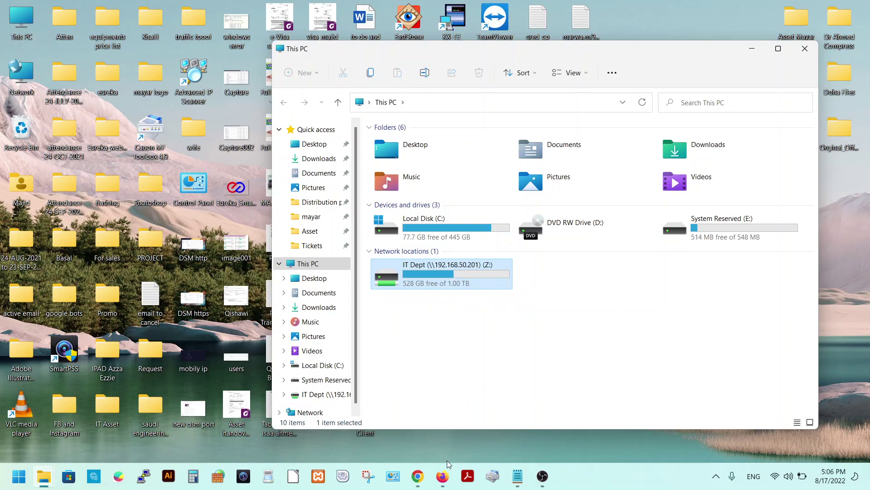
Return to the firewall rule in Firefox and examine the full list of allowed services, including the FTP and DHCP details.
click(444, 485)
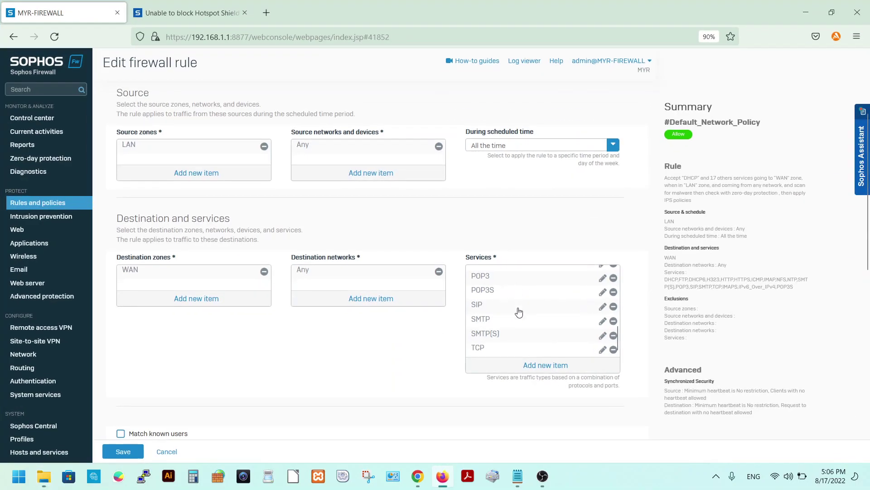
scroll(532, 322, down, 2)
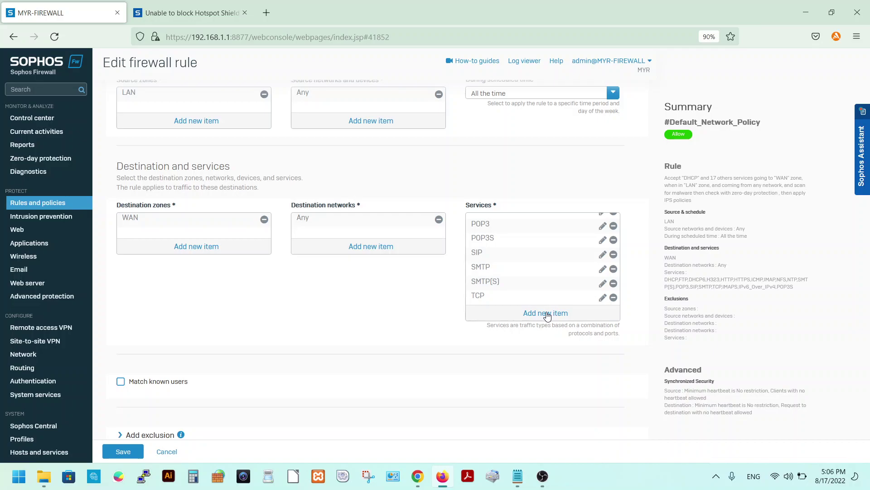
mouse_move(503, 298)
scroll(503, 290, up, 2)
scroll(504, 287, up, 3)
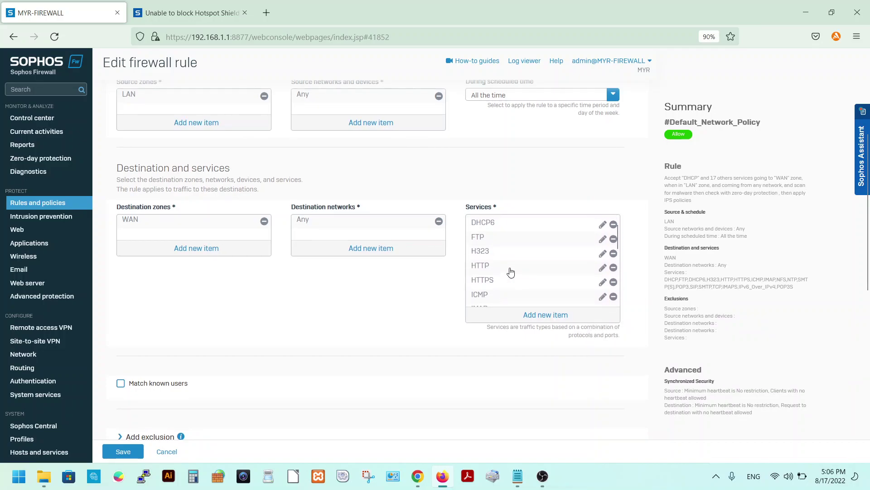
scroll(513, 269, up, 1)
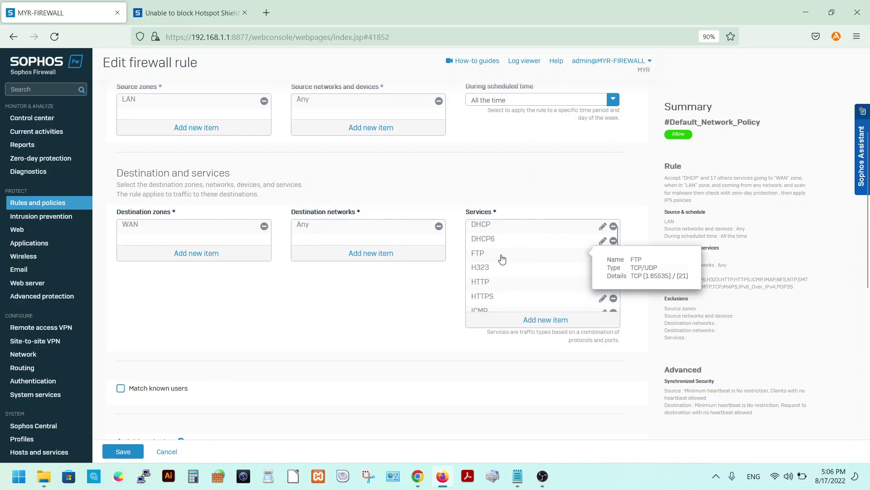
scroll(513, 261, down, 3)
scroll(526, 269, down, 3)
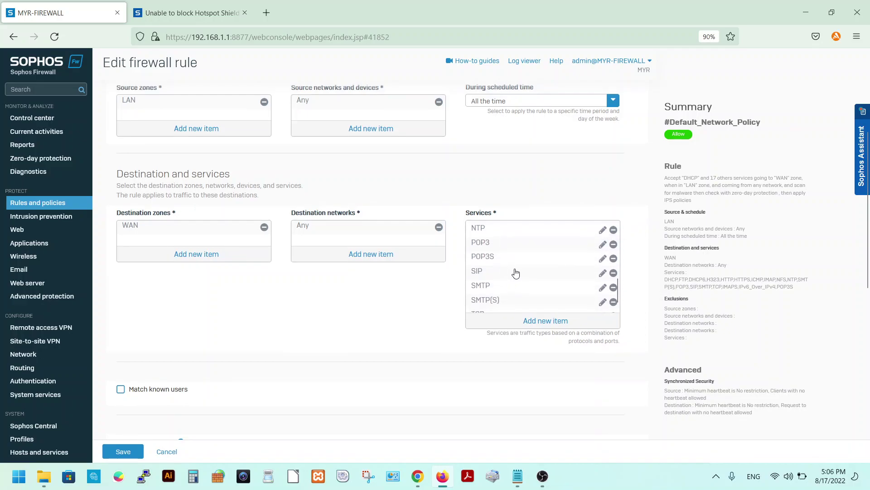
scroll(512, 266, up, 5)
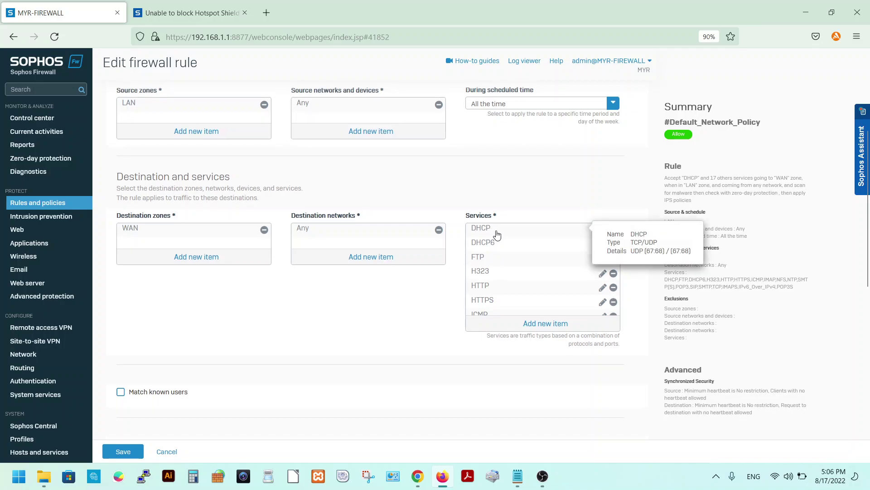
mouse_move(495, 250)
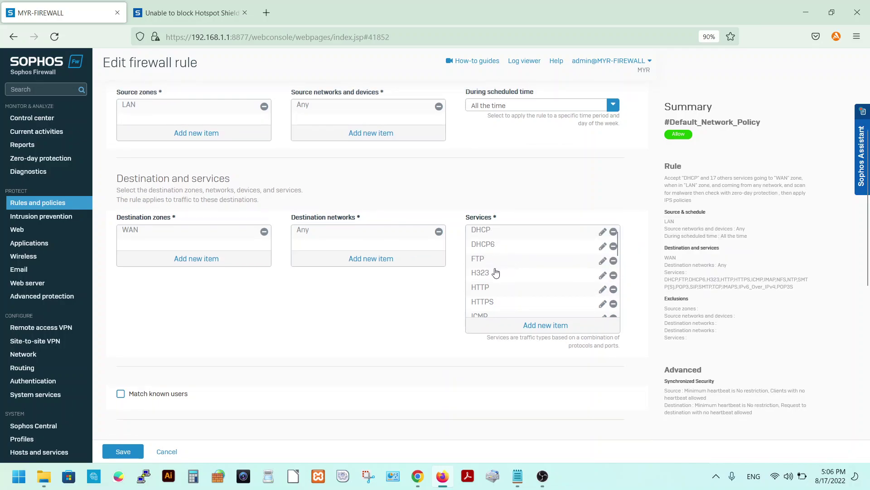
scroll(503, 284, down, 3)
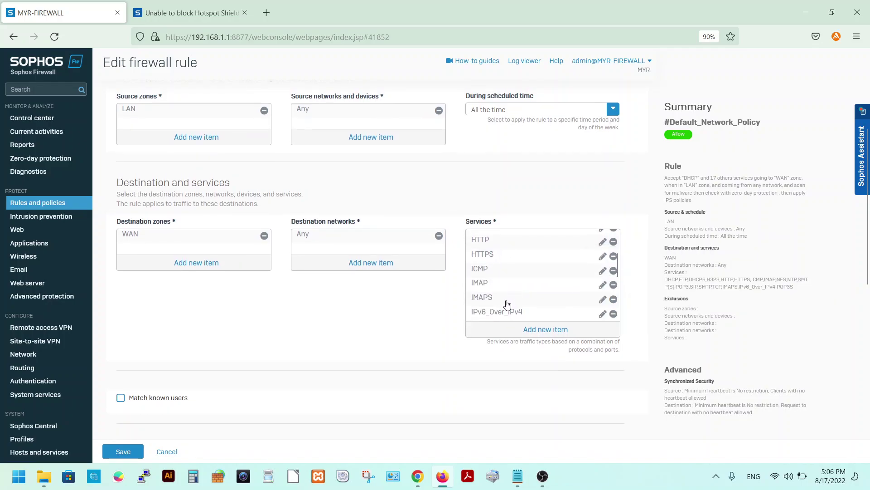
scroll(499, 288, down, 3)
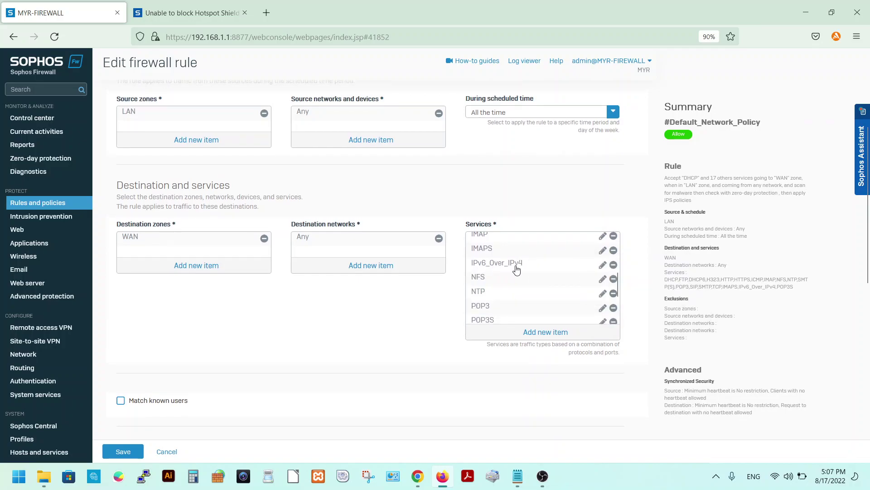
mouse_move(526, 271)
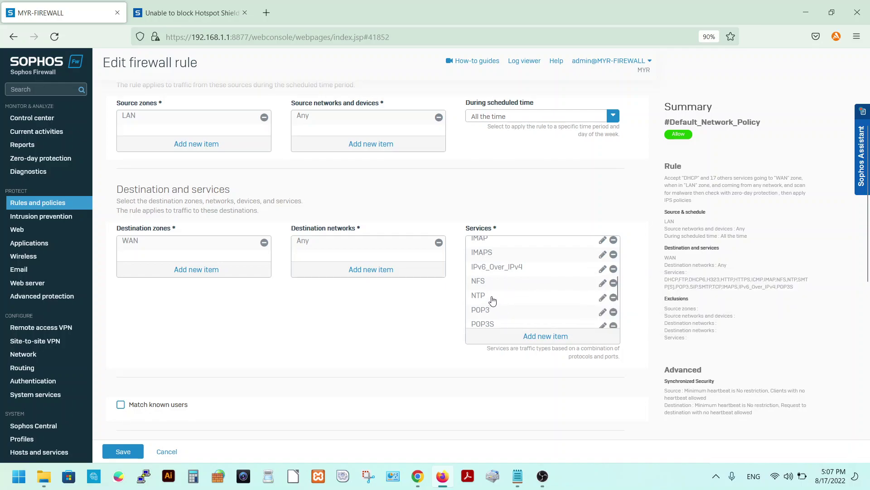
scroll(490, 302, down, 3)
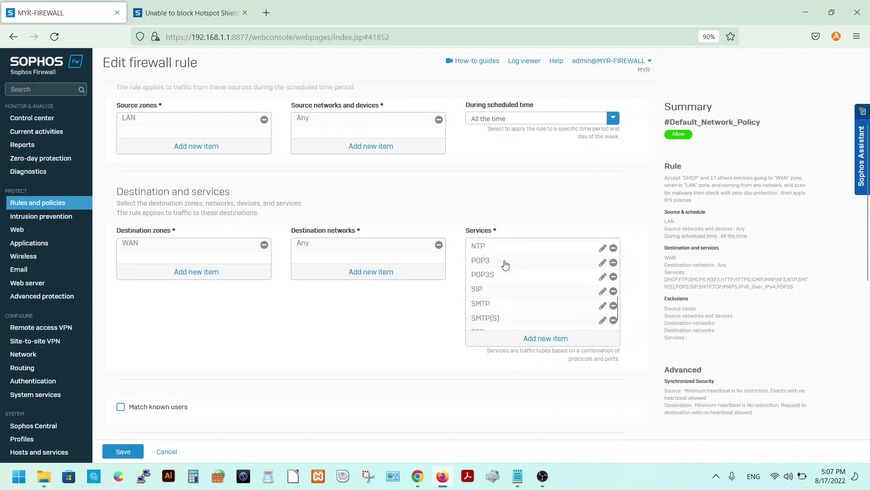
scroll(509, 306, down, 1)
Go back to the community thread and highlight its HTTPS, HTTP, DNS, ICMP, SMPT services advice again.
click(191, 13)
click(223, 283)
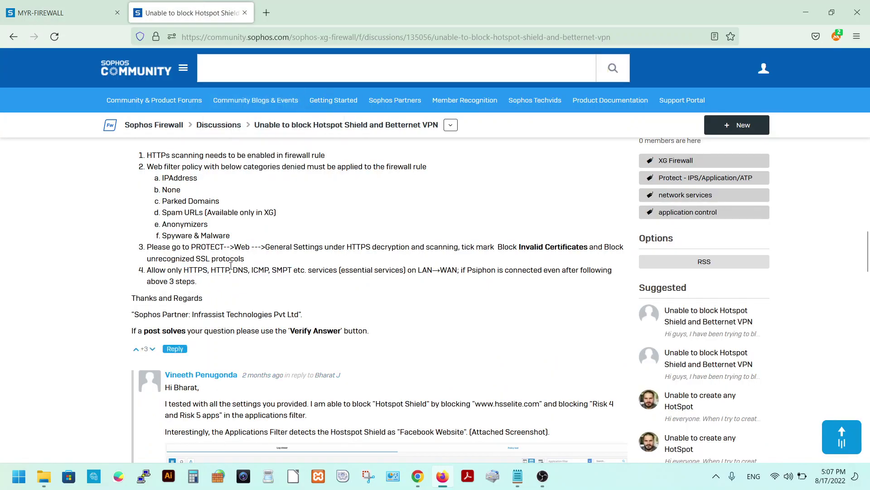
drag(184, 270, 293, 268)
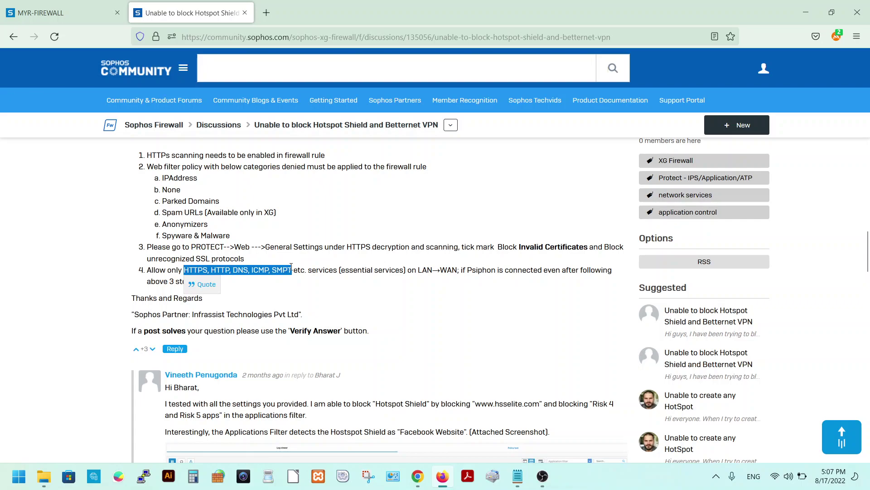
Return to the firewall rule and check its web policy, QUIC blocking, malware scanning and other security features.
click(62, 12)
scroll(289, 320, down, 8)
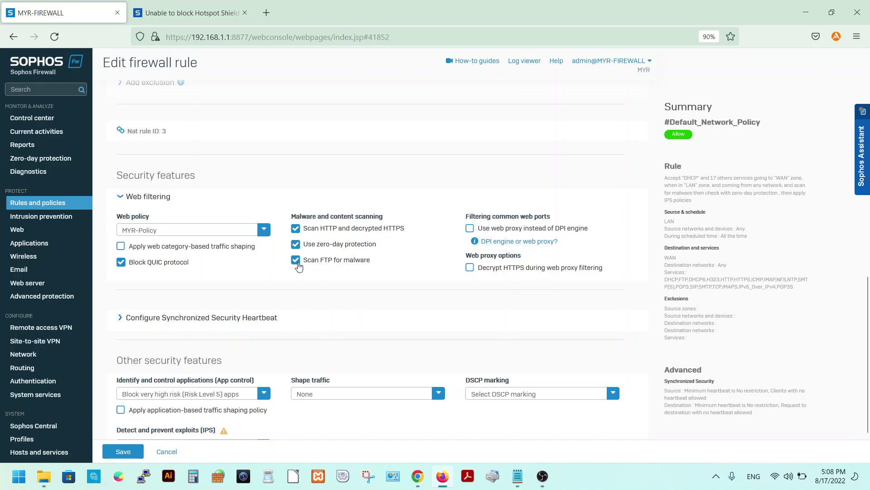
scroll(327, 296, down, 2)
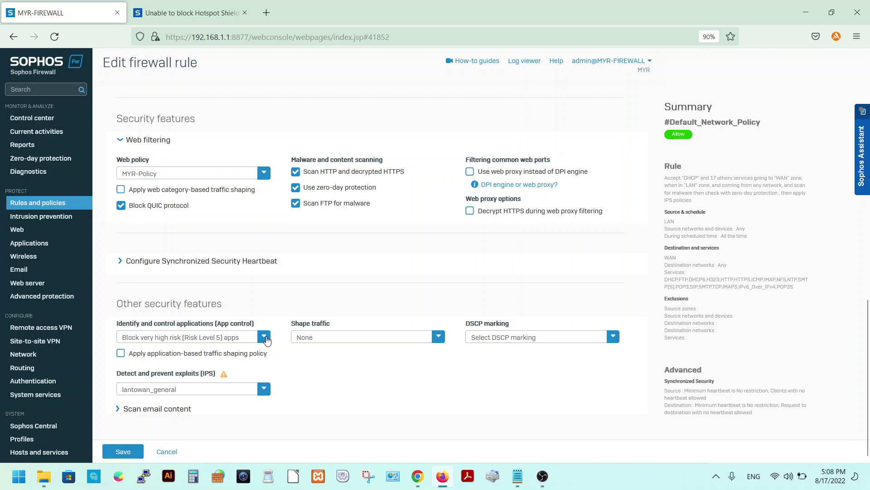
Review the application control policies offered for the rule, keep Block very high risk (Risk Level 5) apps, and return to the Control center.
click(263, 338)
click(334, 346)
click(264, 338)
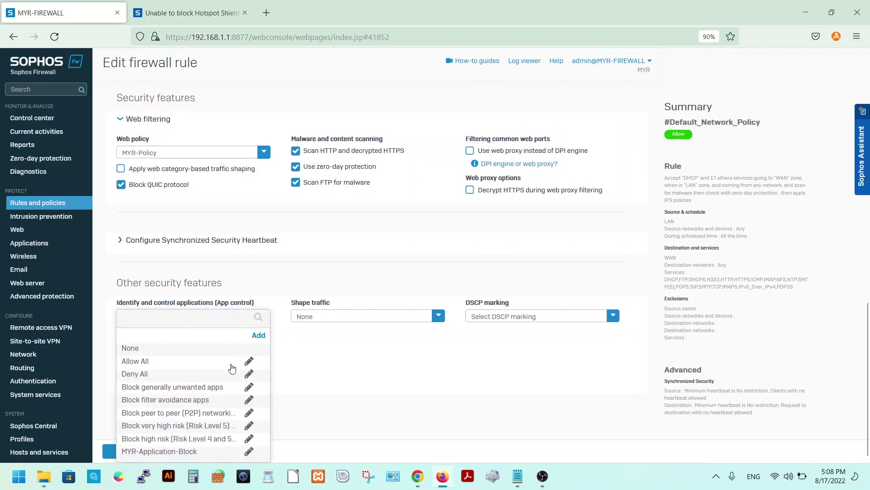
click(158, 431)
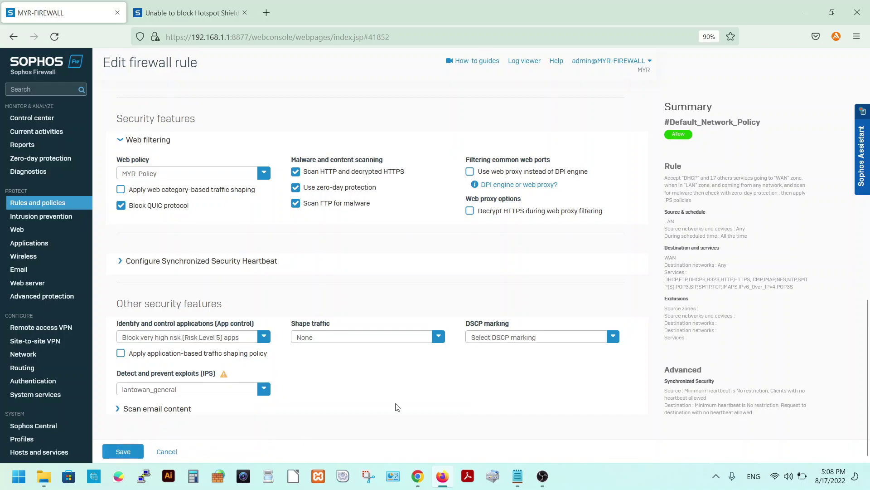
click(31, 66)
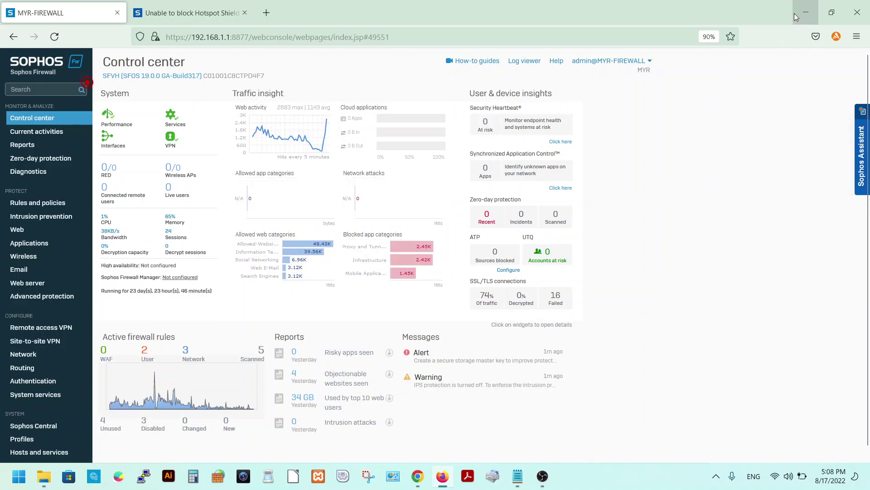
Switch to Chrome, view the installed extensions including VPN Proxy VeePN, and open the Chrome Web Store.
mouse_move(425, 484)
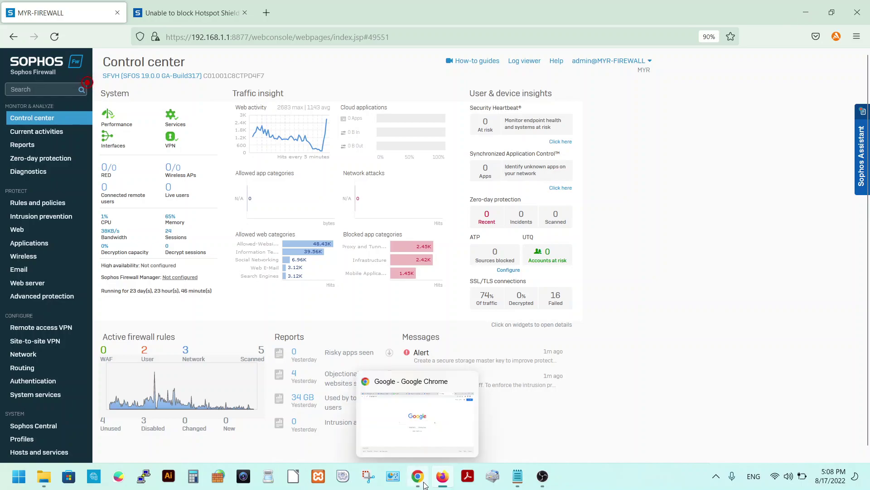
click(417, 476)
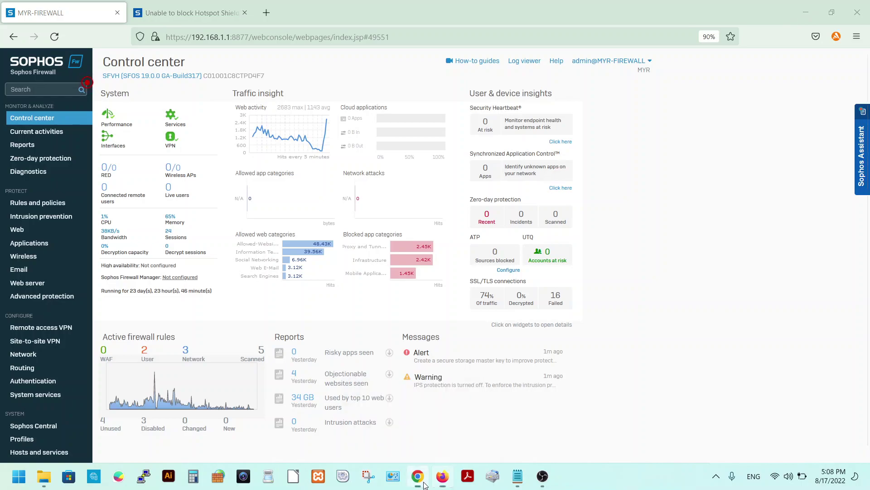
click(552, 3)
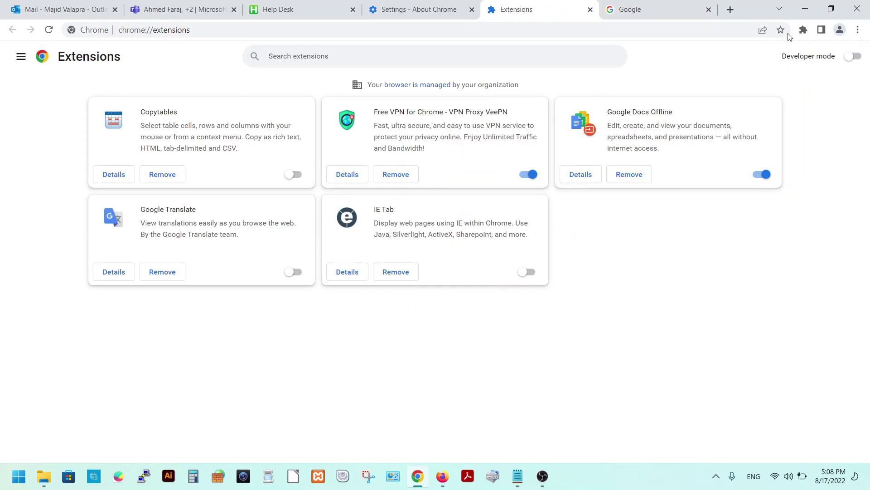
click(858, 29)
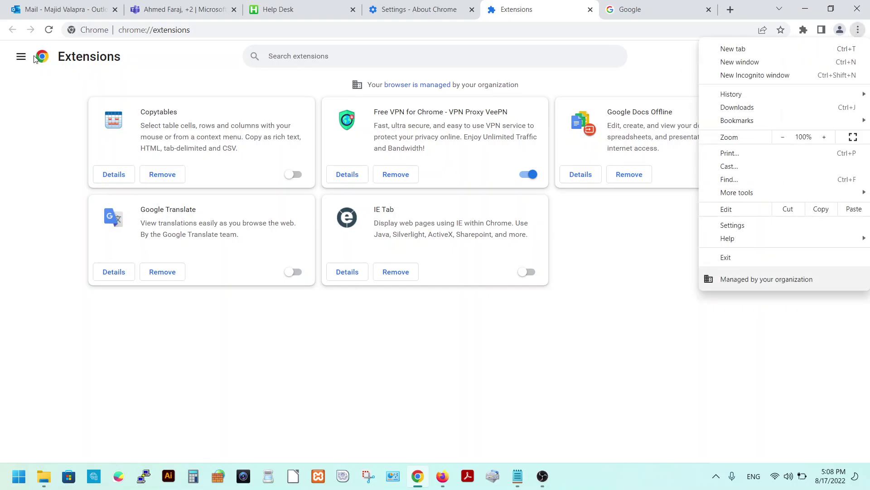
click(22, 57)
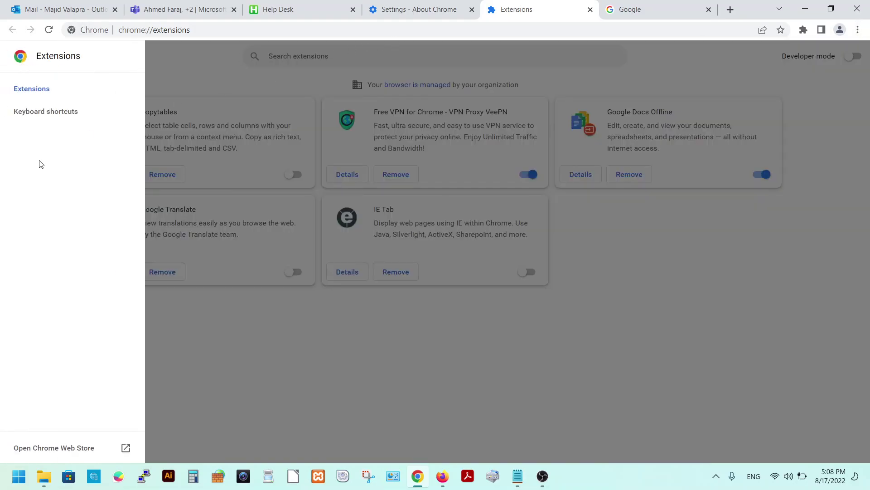
click(60, 448)
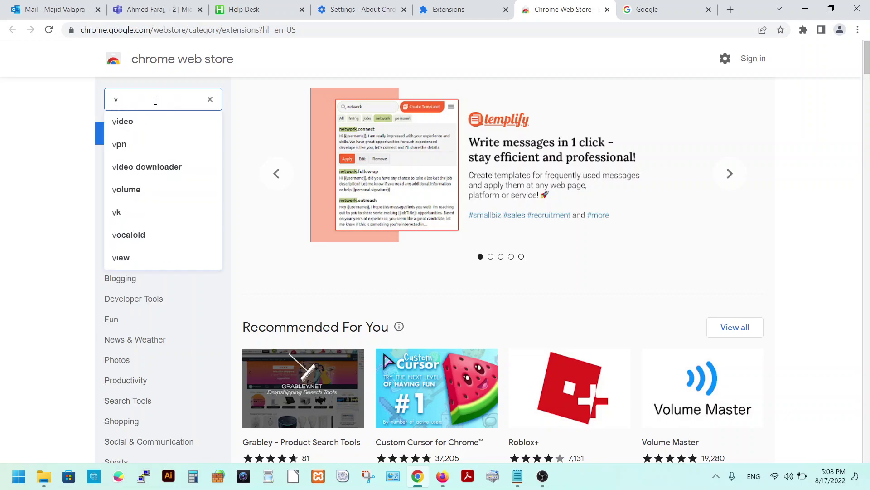
Search the Chrome Web Store for "free vpn", view the VPN Proxy VeePN extension's page, and close the store.
text(free vpn)
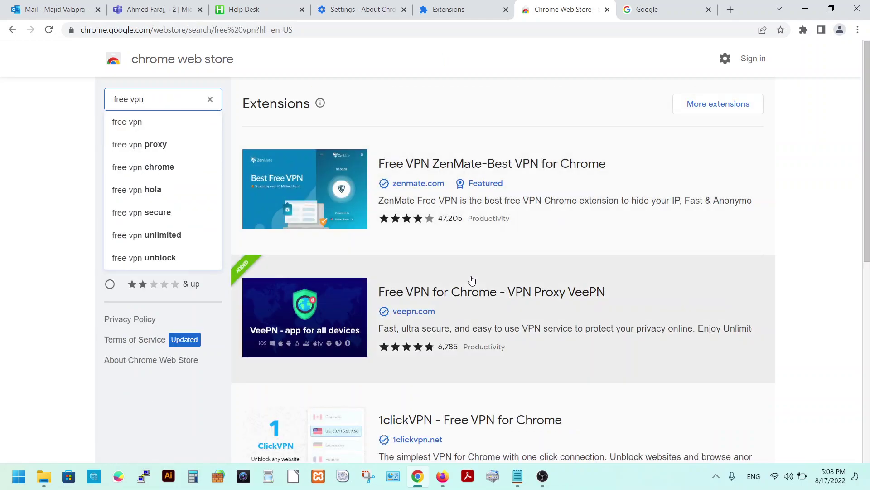
scroll(470, 277, down, 5)
scroll(500, 250, up, 5)
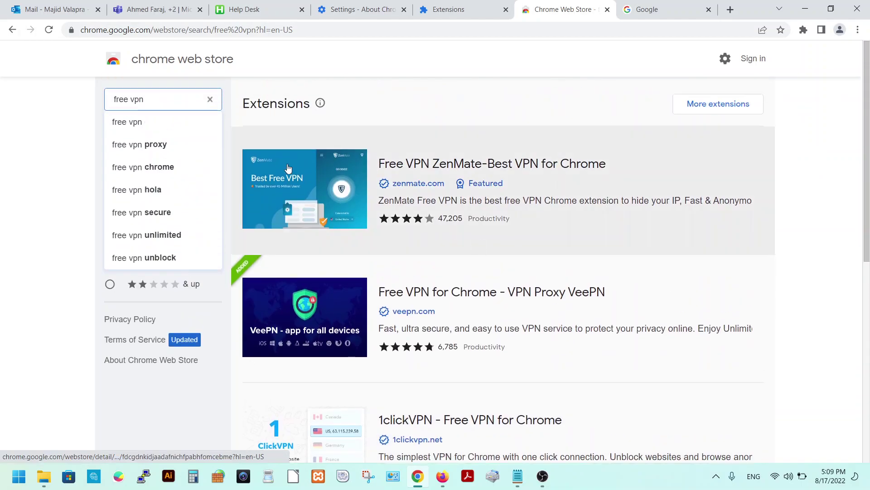
scroll(518, 252, down, 5)
scroll(520, 253, up, 2)
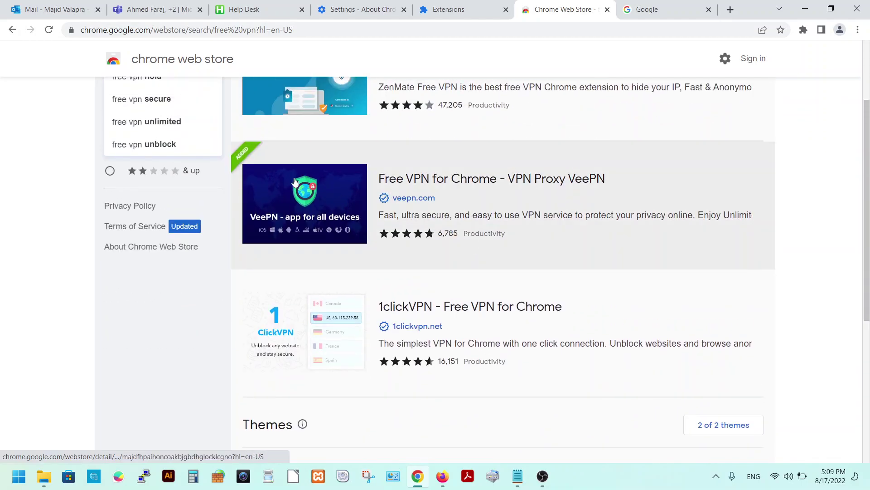
click(324, 210)
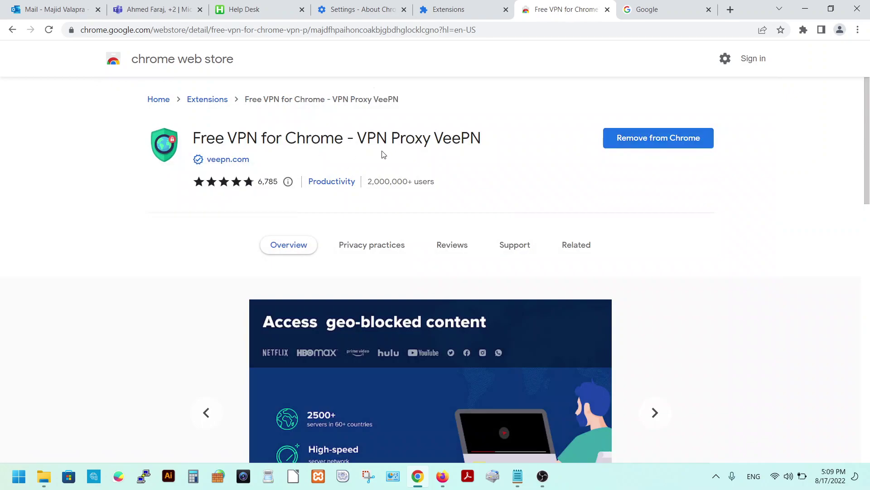
click(607, 9)
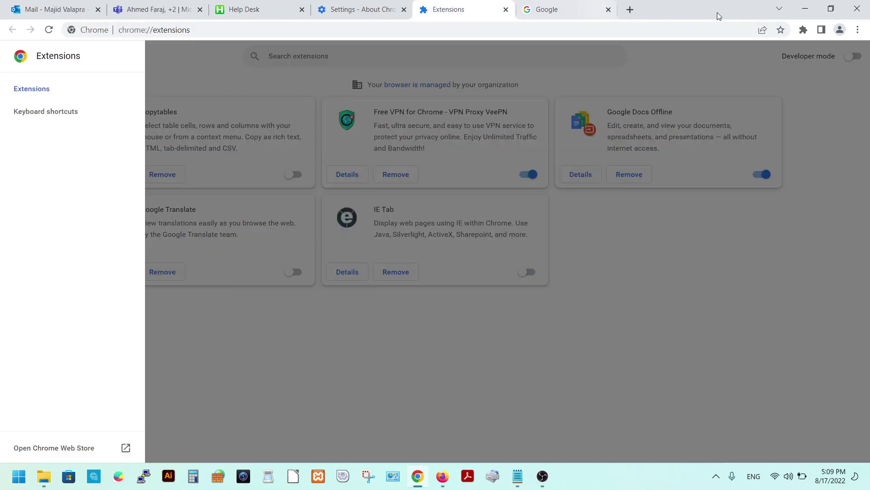
From the Google page, open the VeePN extension, try connecting to the Paris, France server, and stop the attempt.
click(644, 6)
click(804, 29)
click(702, 111)
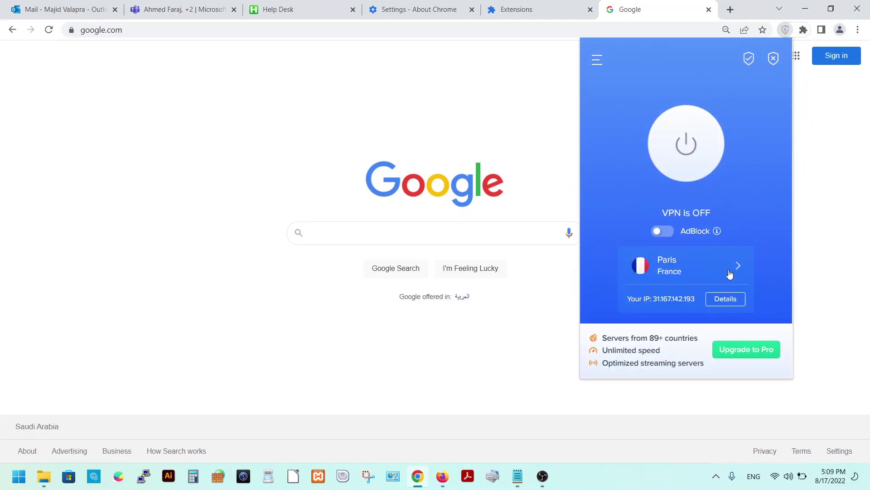
click(693, 147)
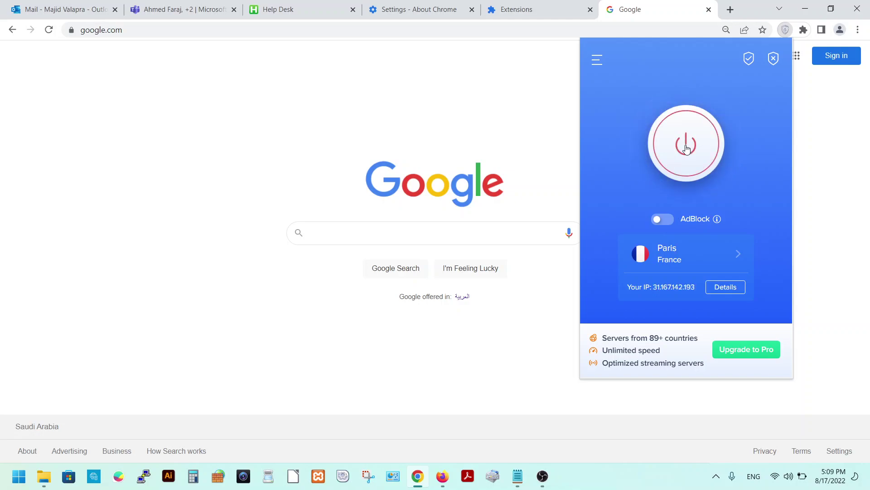
click(687, 147)
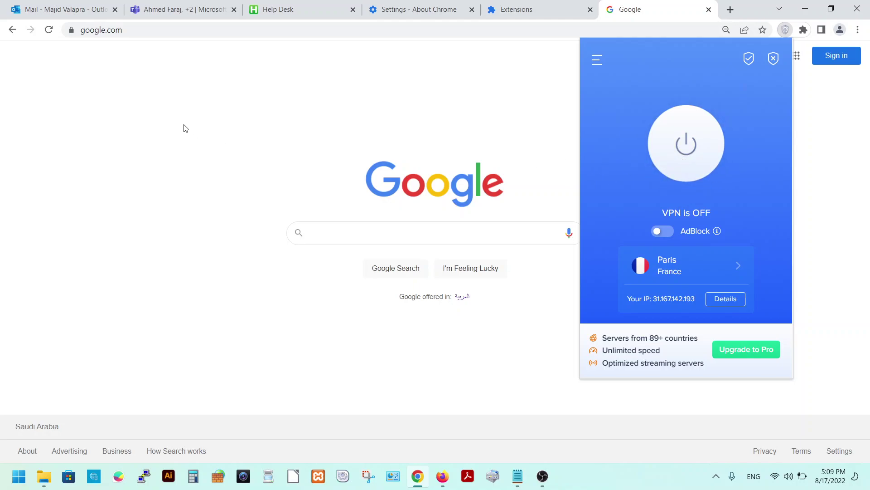
Return to the Sophos Firewall console in Firefox and open the log viewer on the Application filter log.
click(442, 476)
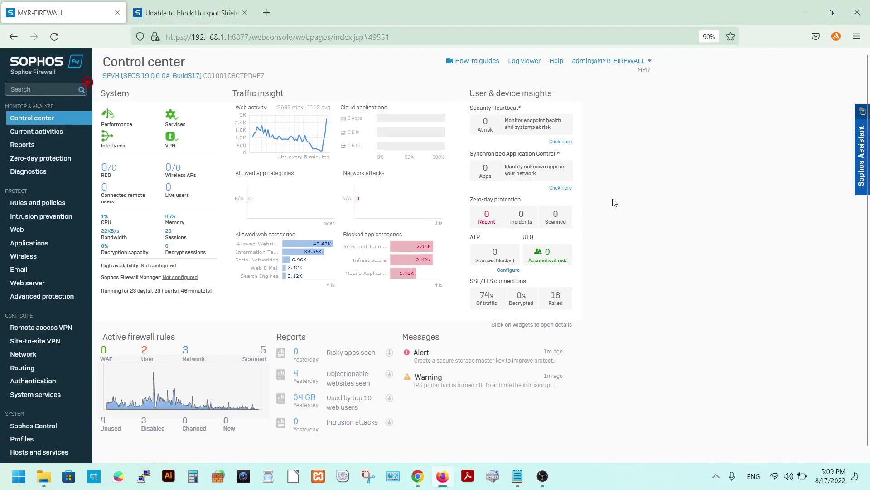
click(184, 20)
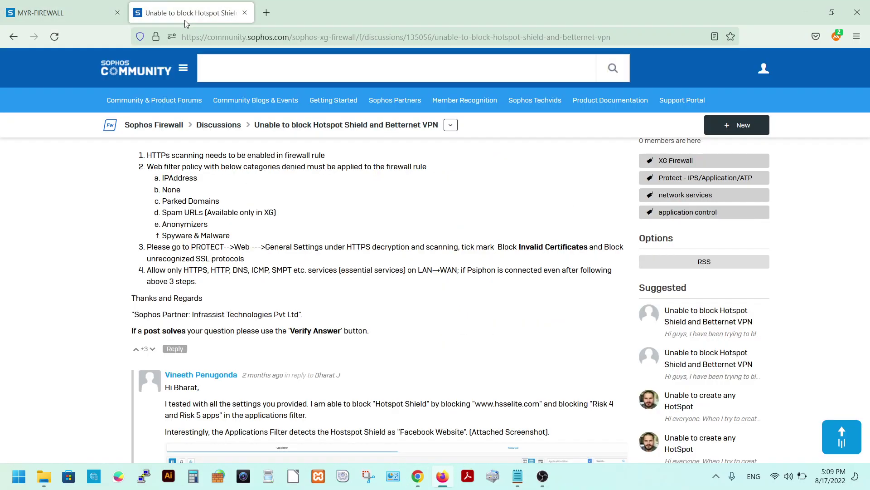
click(44, 12)
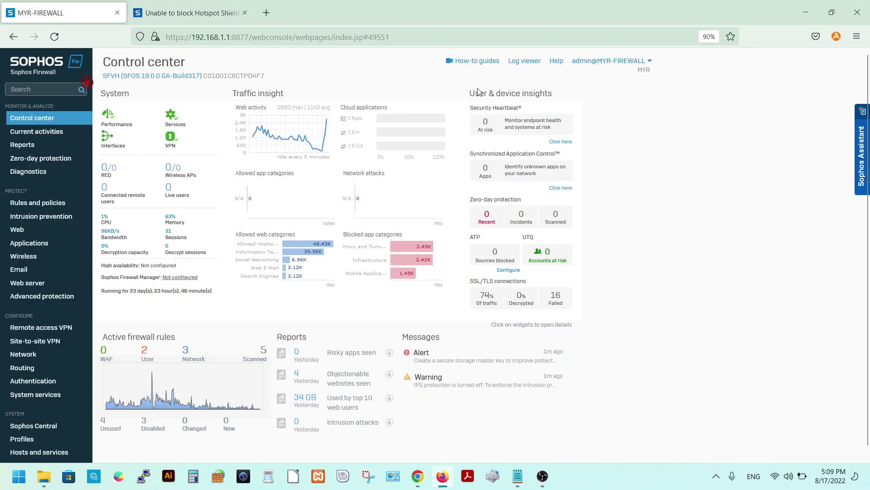
click(534, 65)
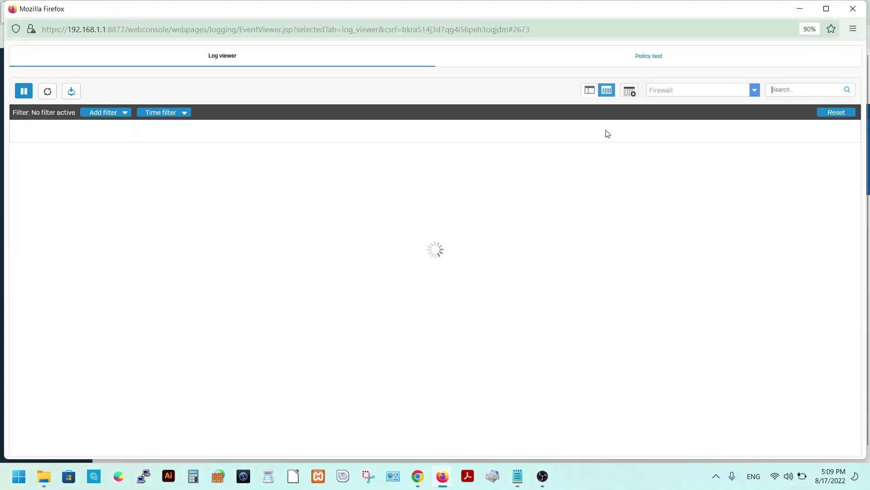
click(754, 90)
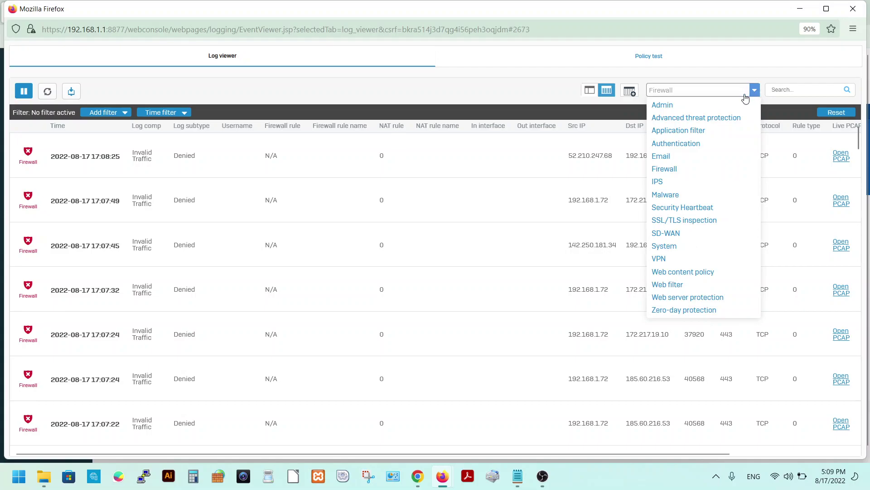
click(704, 133)
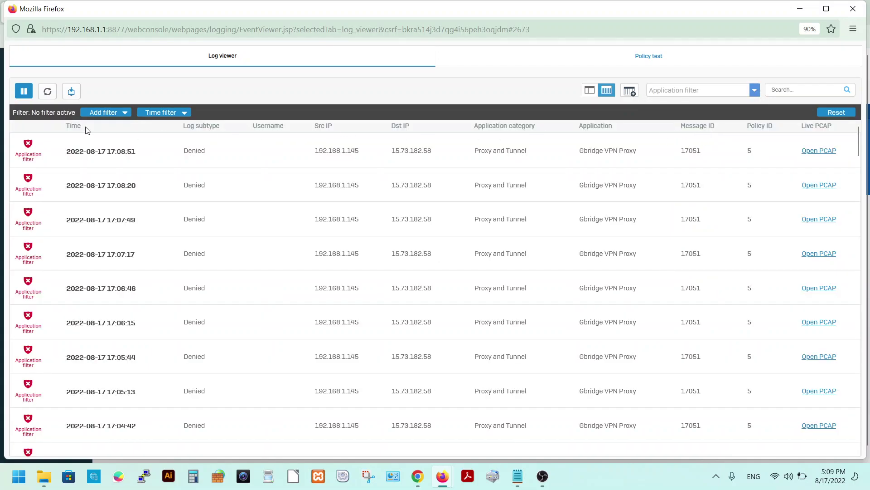
Filter the log to the last 10 minutes, check the times and denied Proxy and Tunnel entries, and close the log viewer.
click(176, 115)
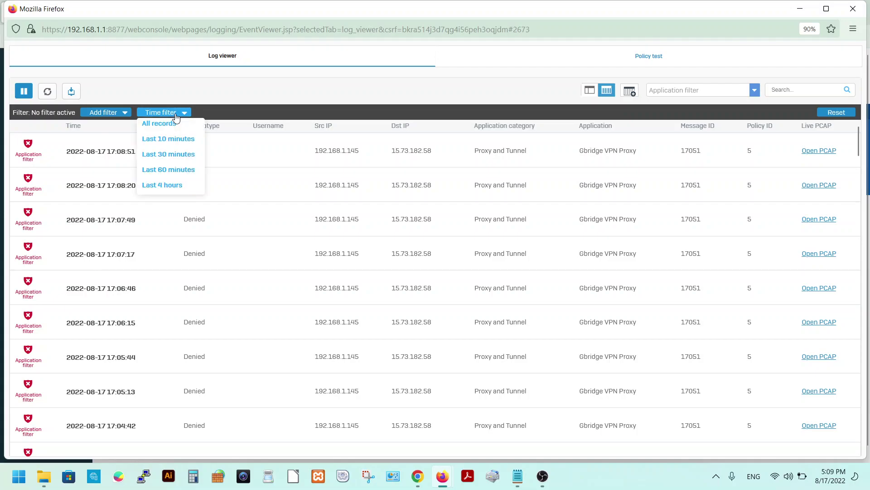
click(172, 141)
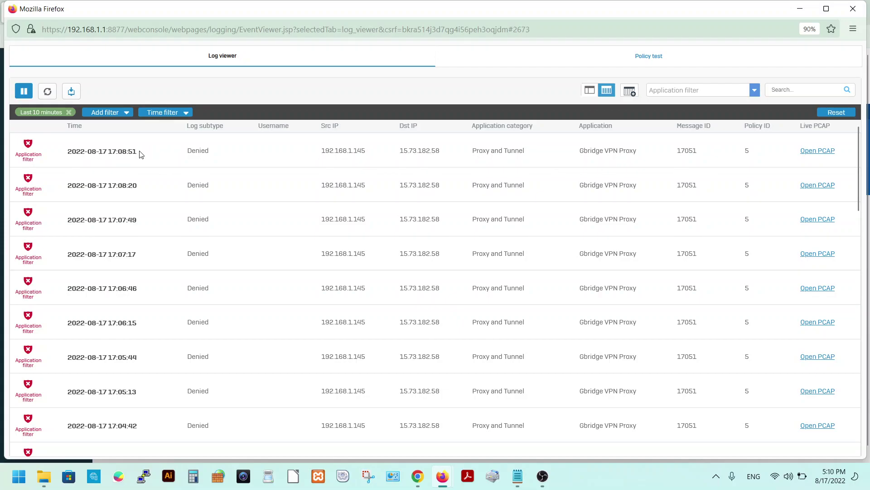
drag(141, 155, 111, 152)
mouse_move(833, 481)
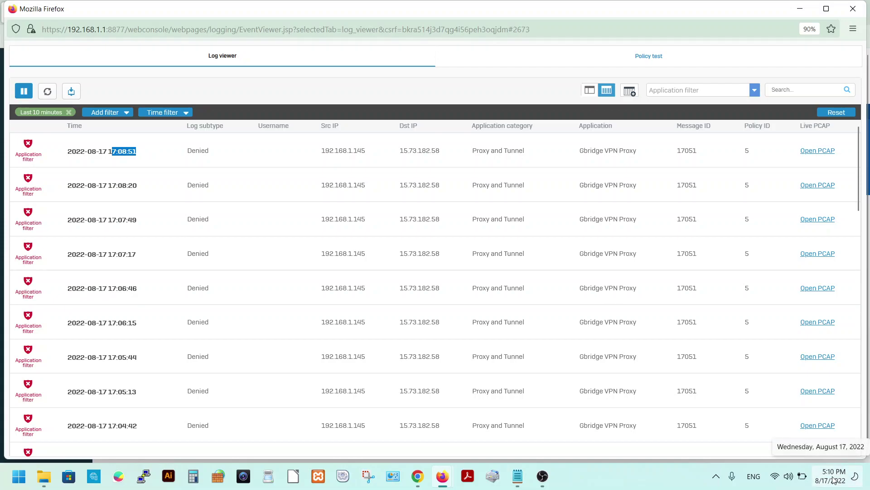
click(449, 156)
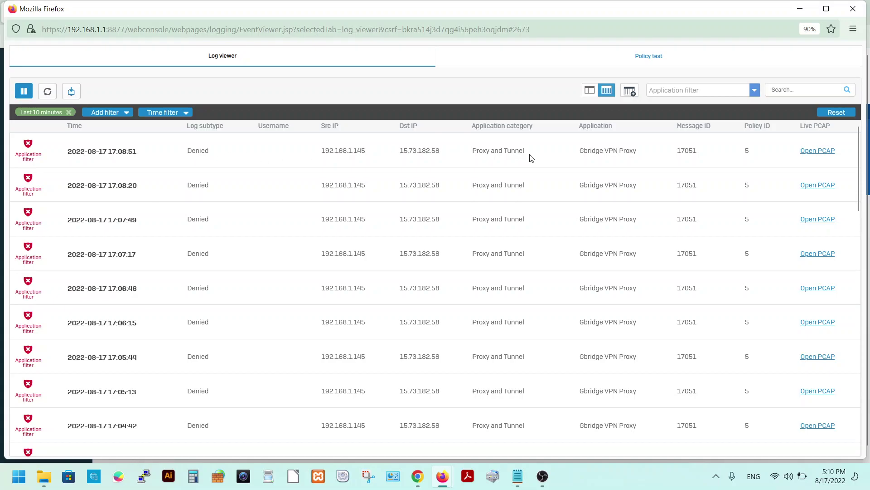
scroll(575, 170, down, 8)
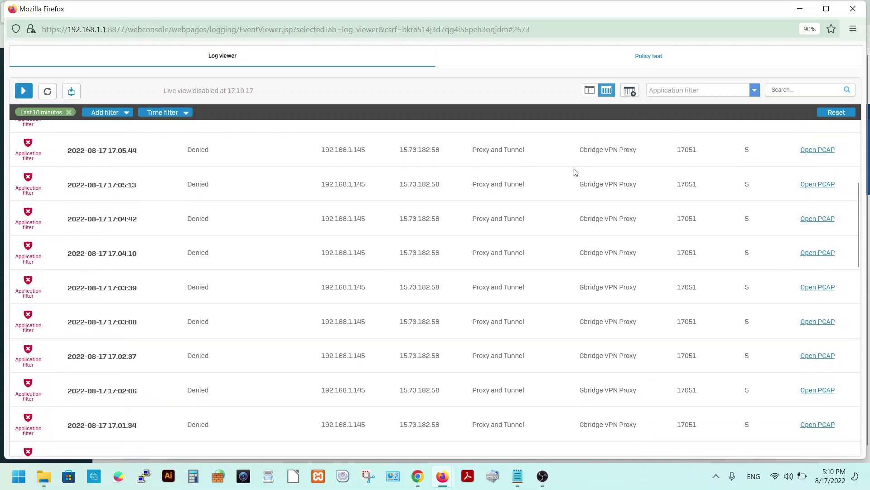
scroll(575, 172, down, 12)
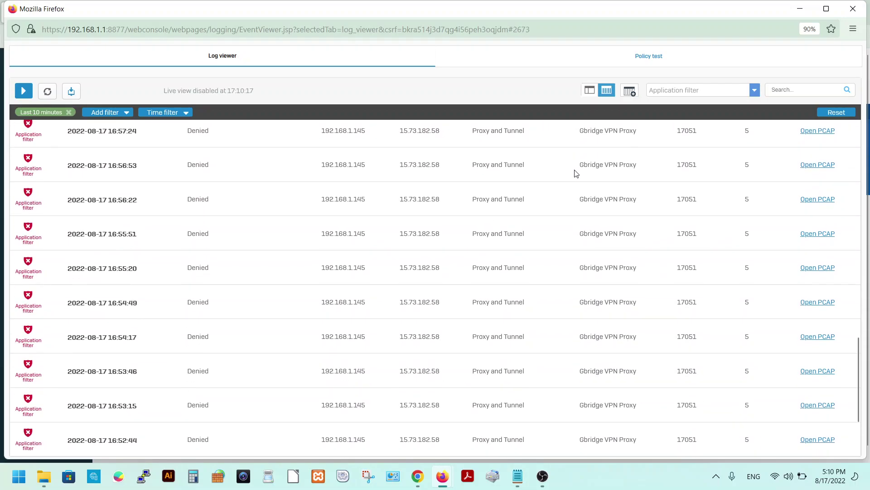
scroll(547, 167, up, 20)
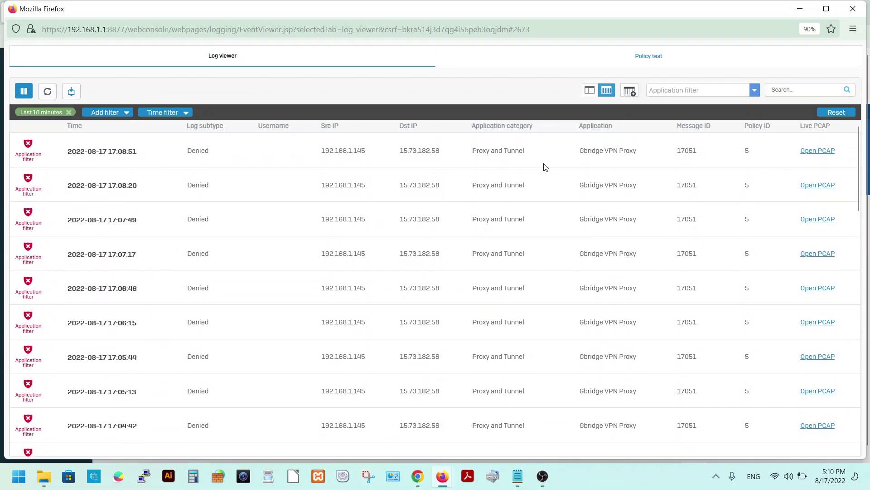
click(852, 9)
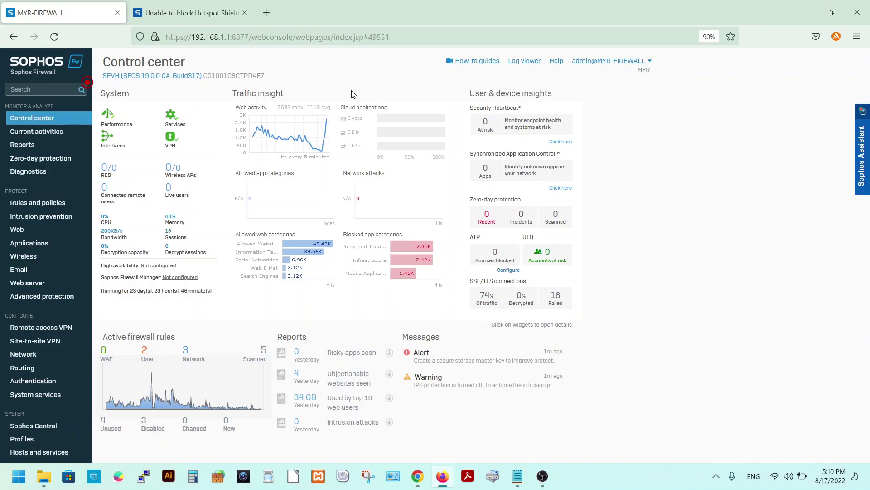
mouse_move(550, 488)
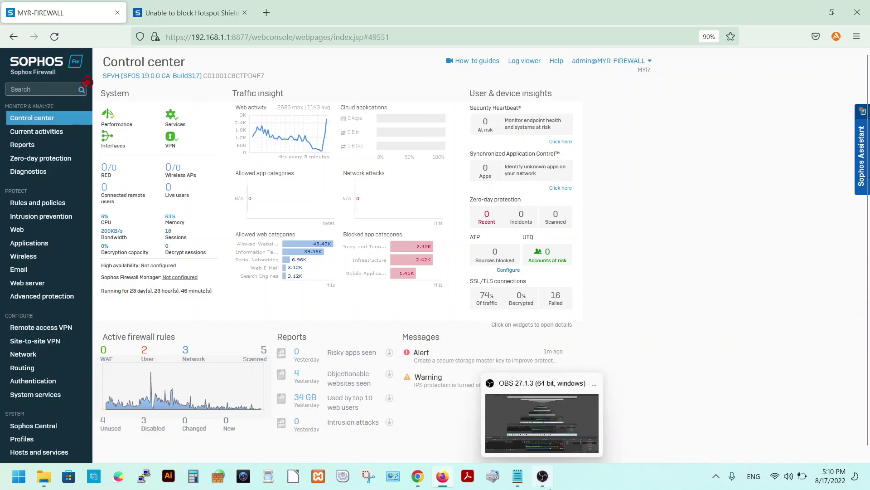
click(550, 489)
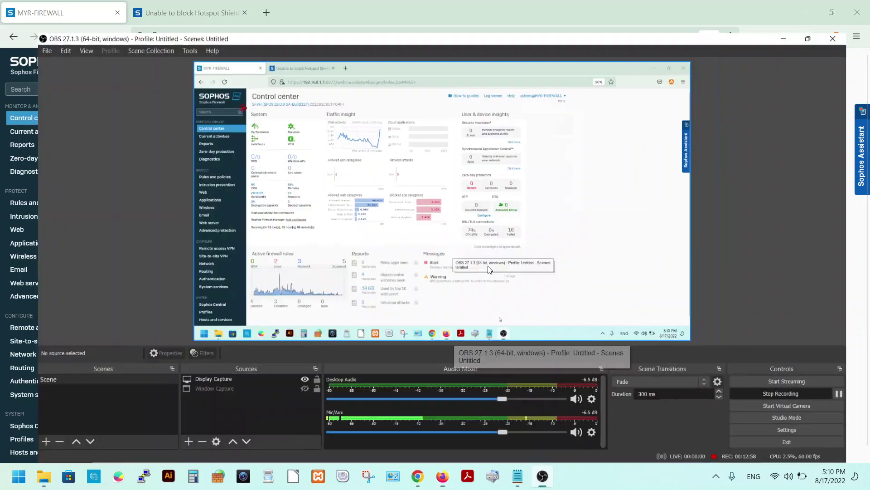